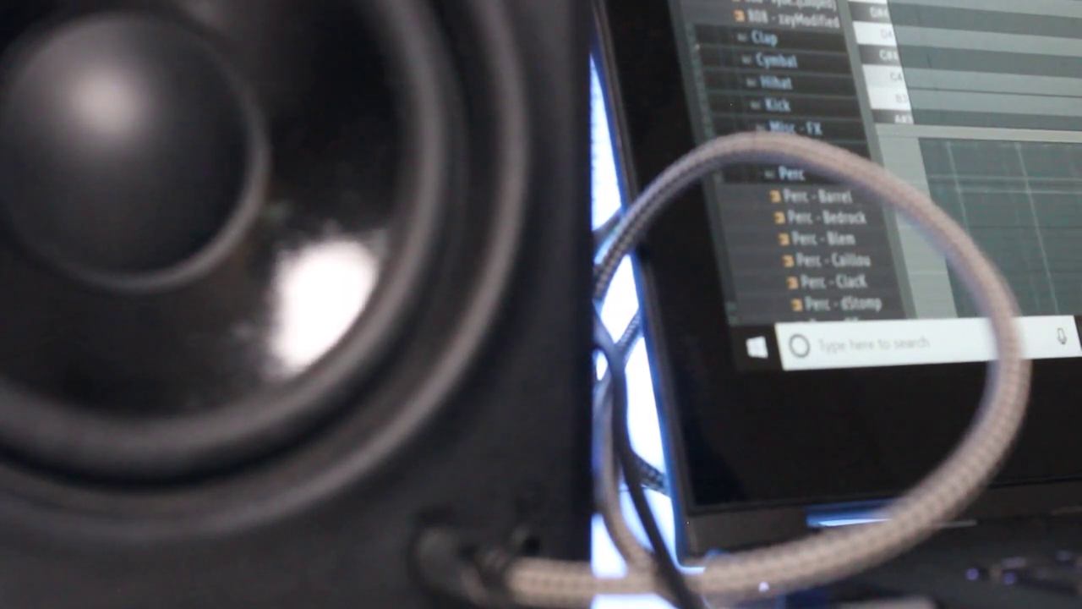
scroll(799, 186, down, 5)
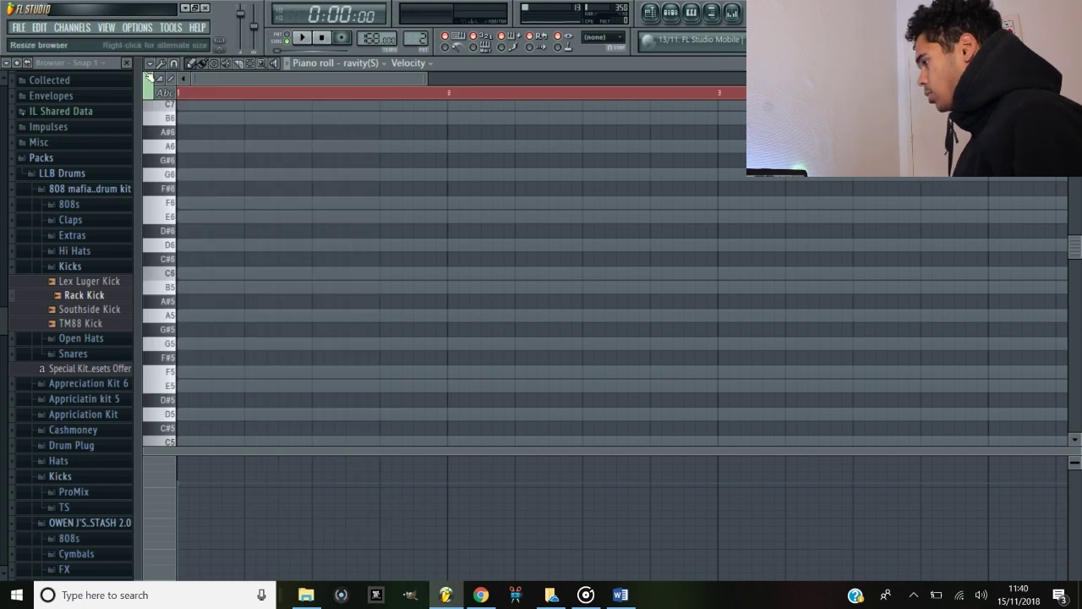
Look through the piano roll's chord and scale presets and its helper options for note grid highlights and score scale detection.
click(150, 64)
mouse_move(190, 271)
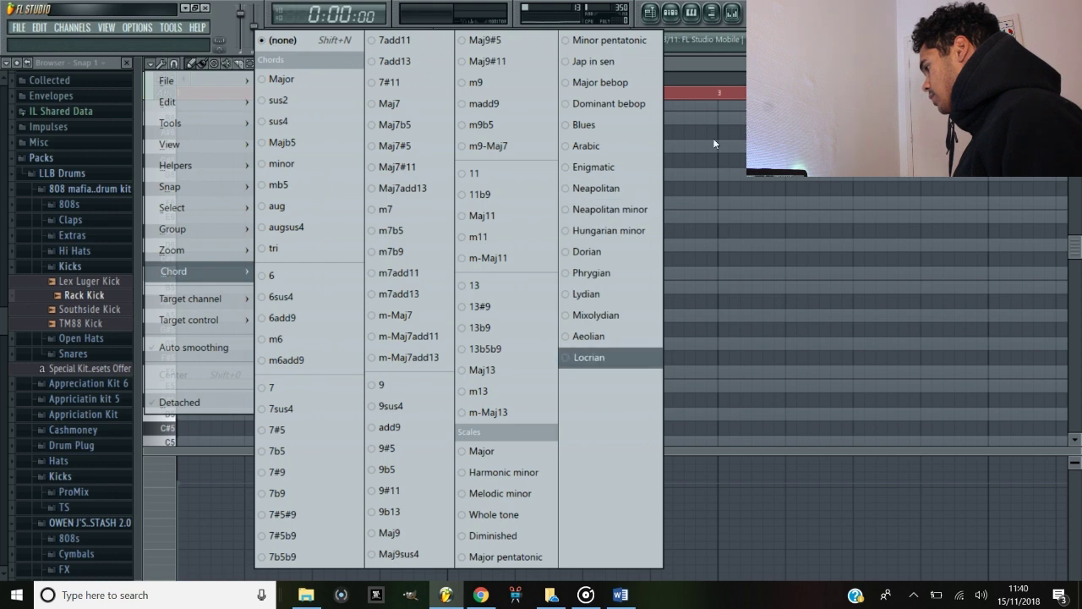
click(666, 65)
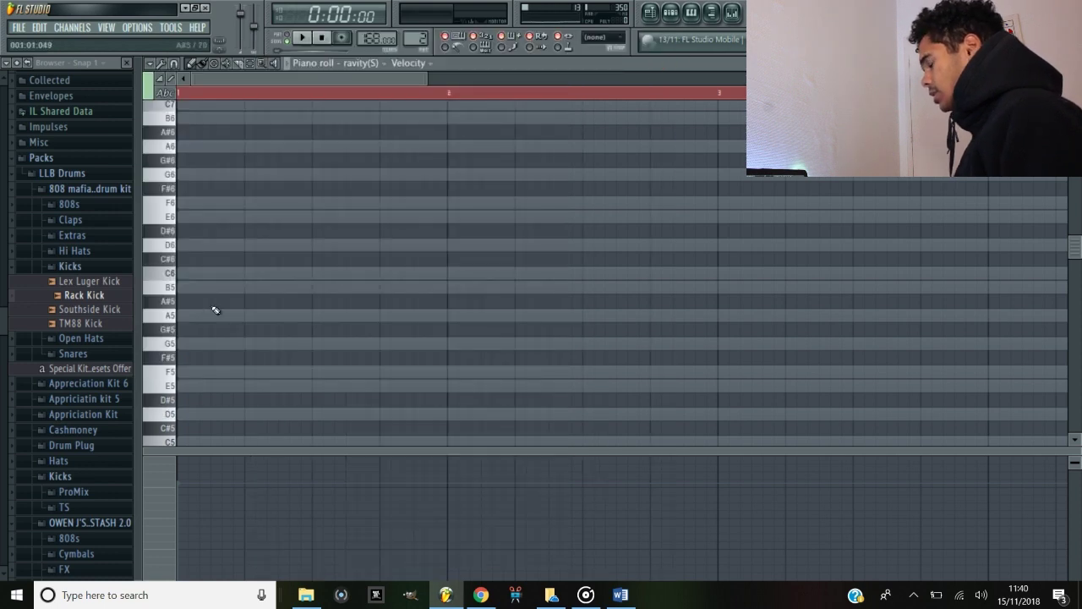
drag(426, 79, 568, 80)
drag(238, 83, 218, 82)
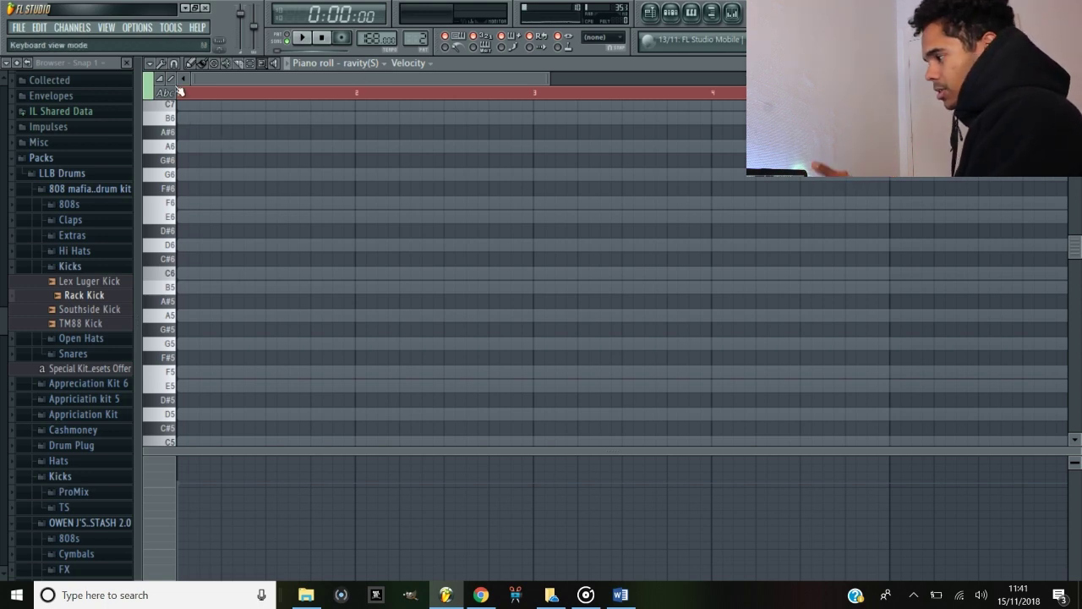
click(149, 64)
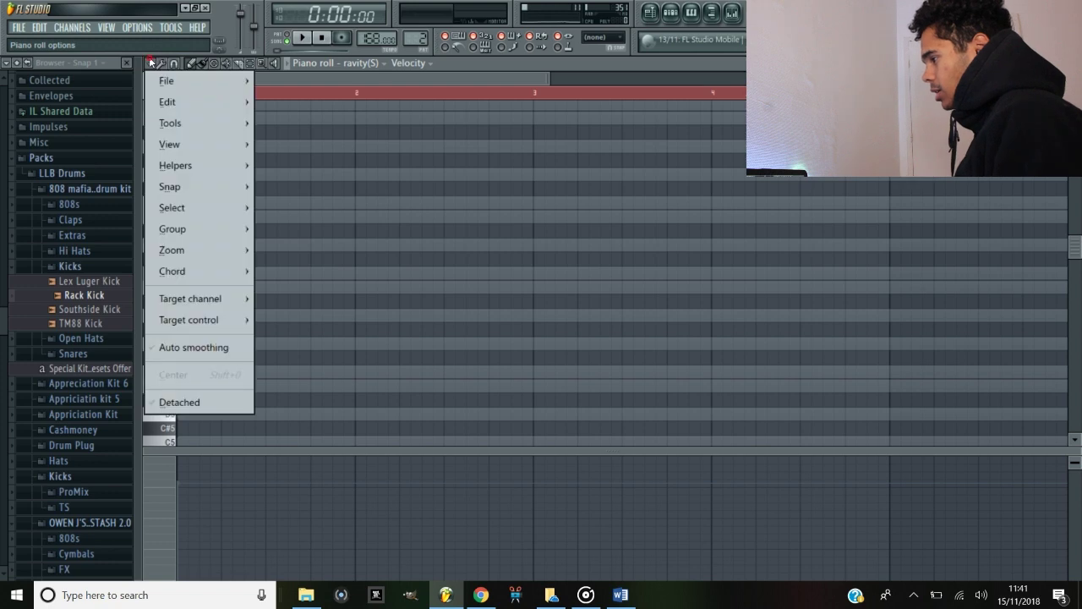
mouse_move(217, 164)
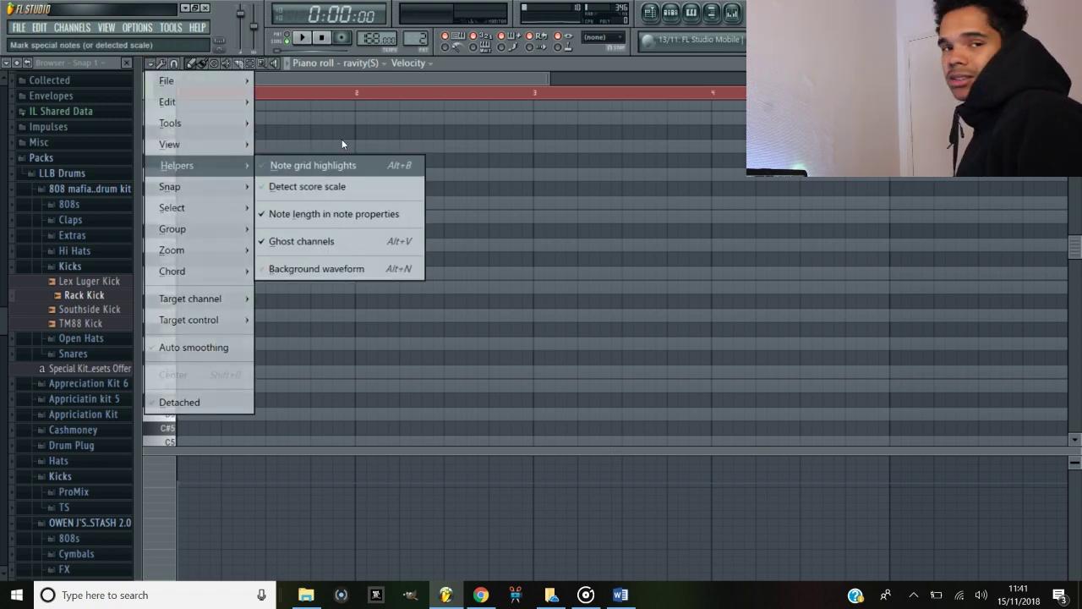
click(360, 79)
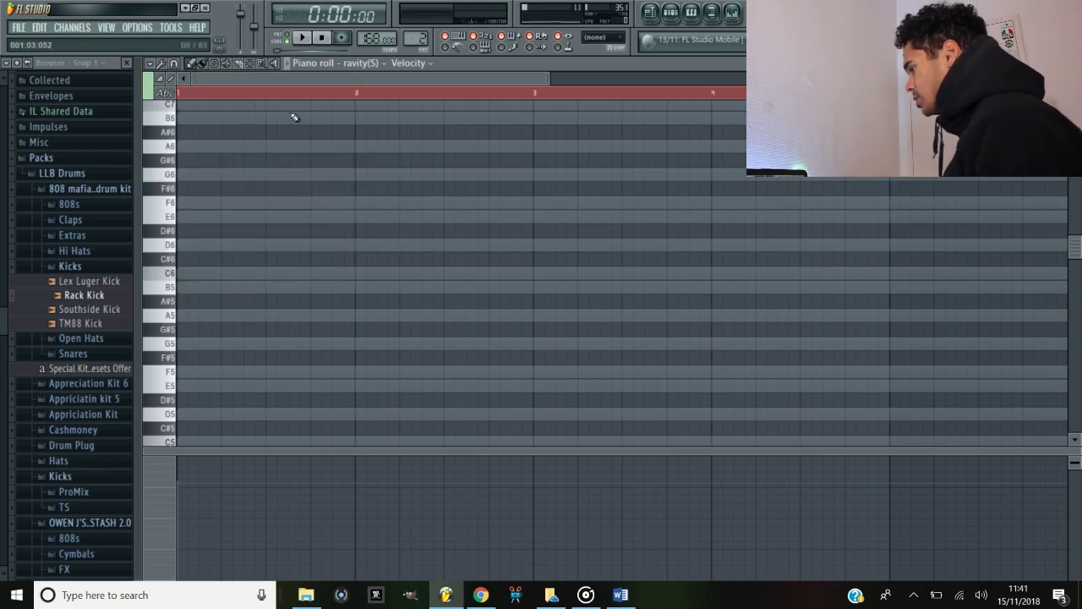
Place a chord of E6, C6 and A5 notes at the start of bar 1 in the piano roll.
scroll(318, 197, up, 3)
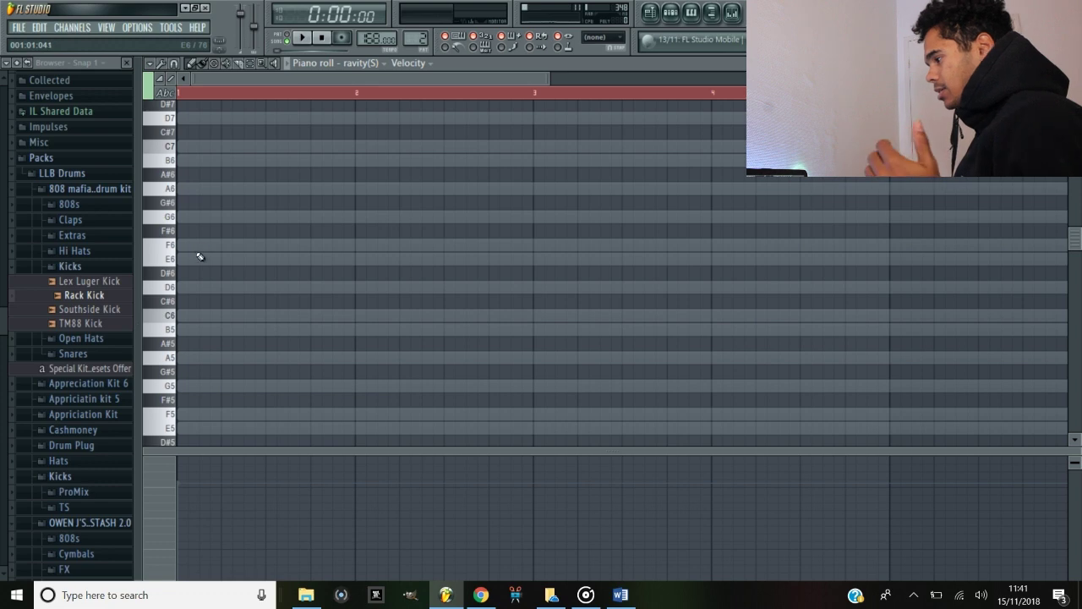
drag(193, 262, 163, 268)
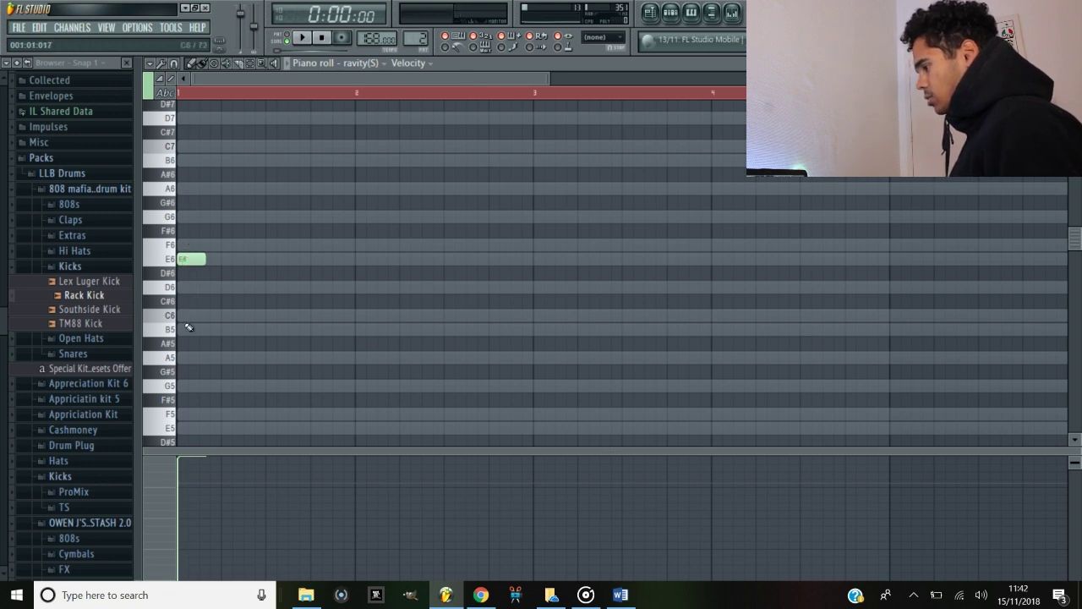
click(184, 315)
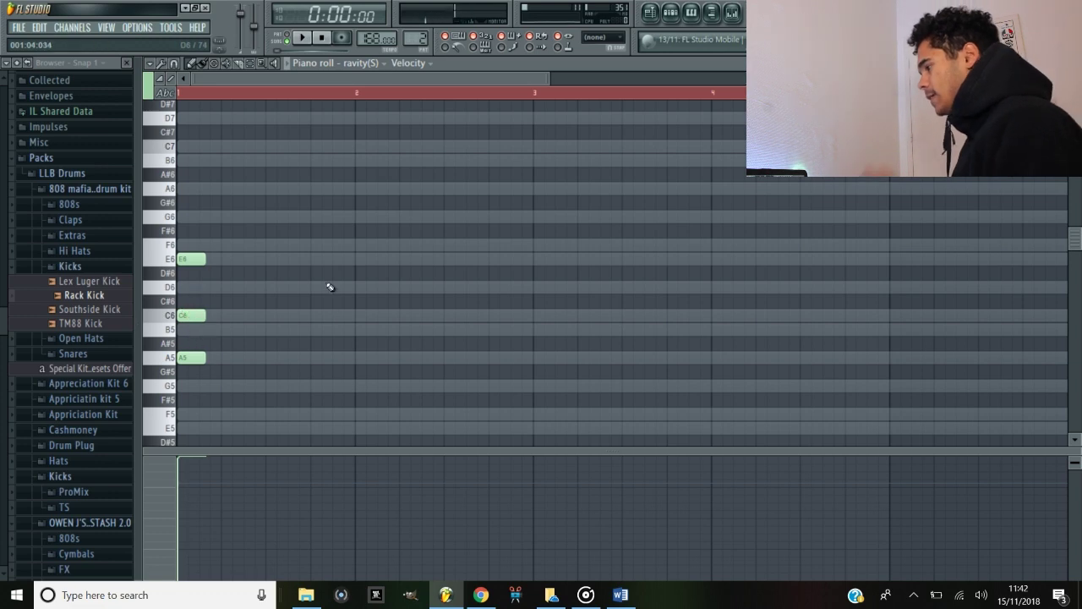
Check the pattern in the channel rack and play back the first chord in the piano roll.
key(space)
key(F6)
key(space)
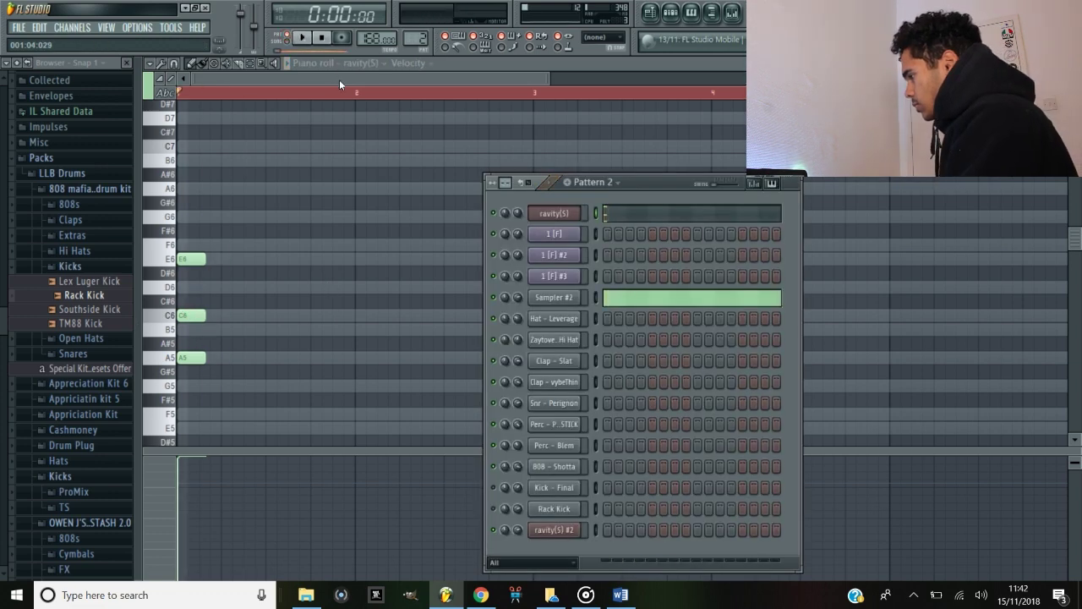
click(338, 79)
key(space)
key(space)
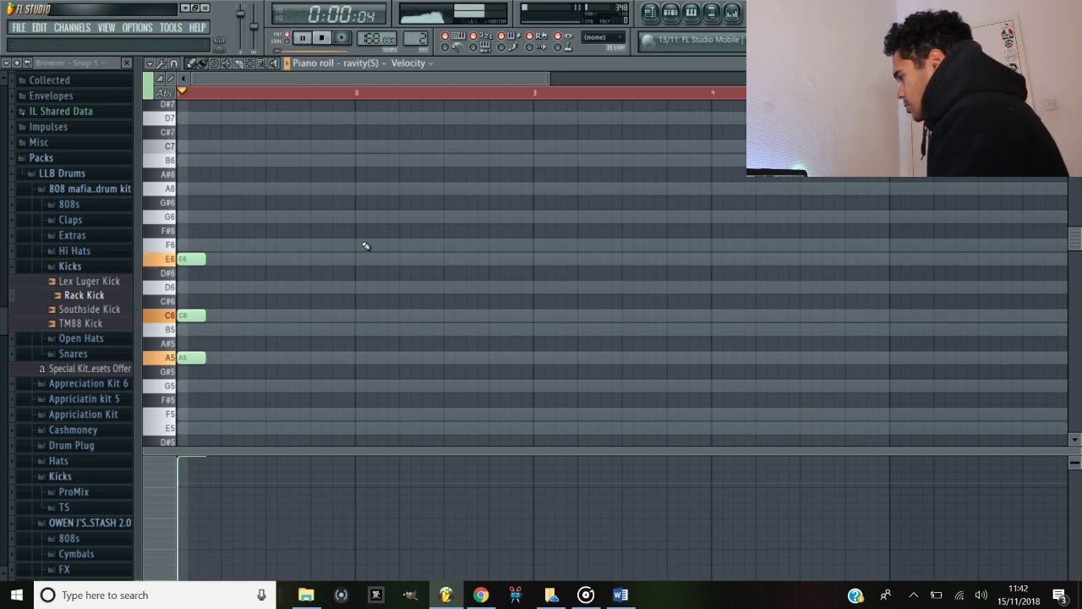
Add a C6, E6, G6 chord on beat 4 of bar 1 and a D6, F6, A6 chord on beat 3 of bar 2, aligning their notes.
click(309, 218)
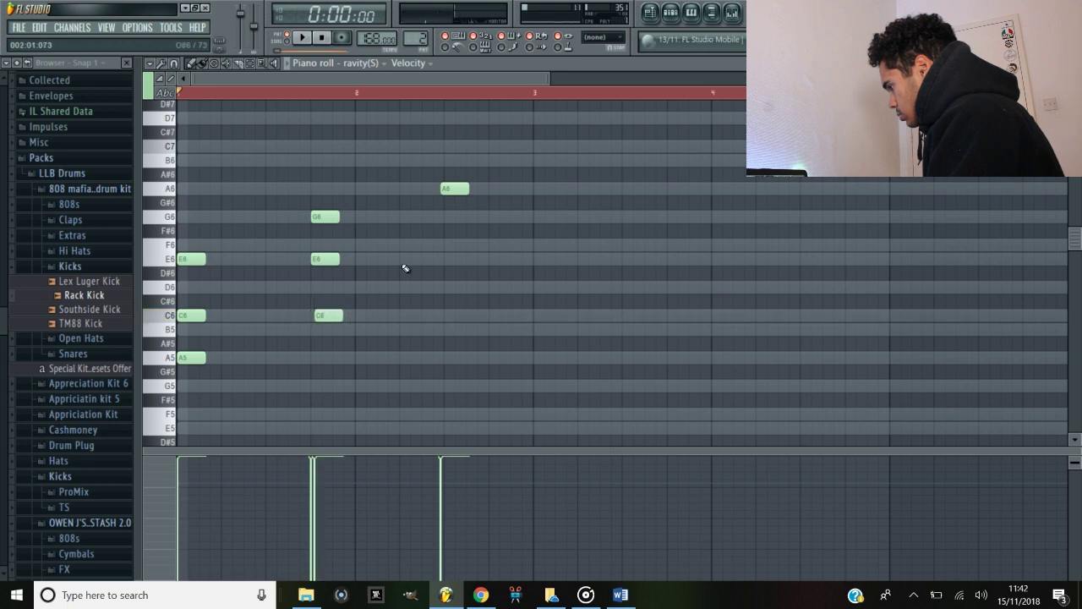
drag(444, 294, 444, 288)
key(space)
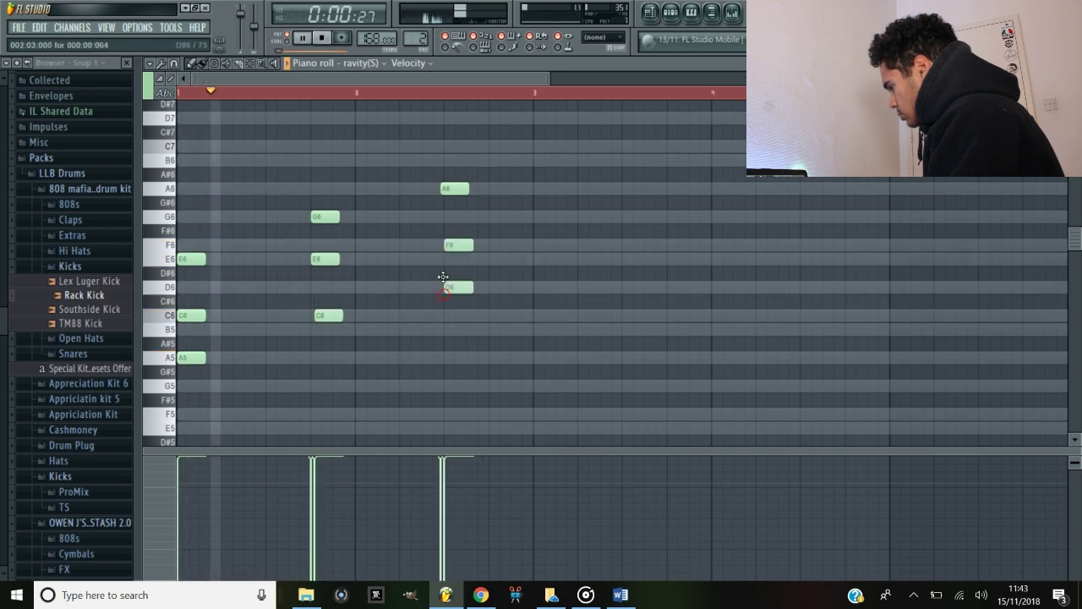
drag(326, 313, 323, 314)
drag(453, 188, 456, 188)
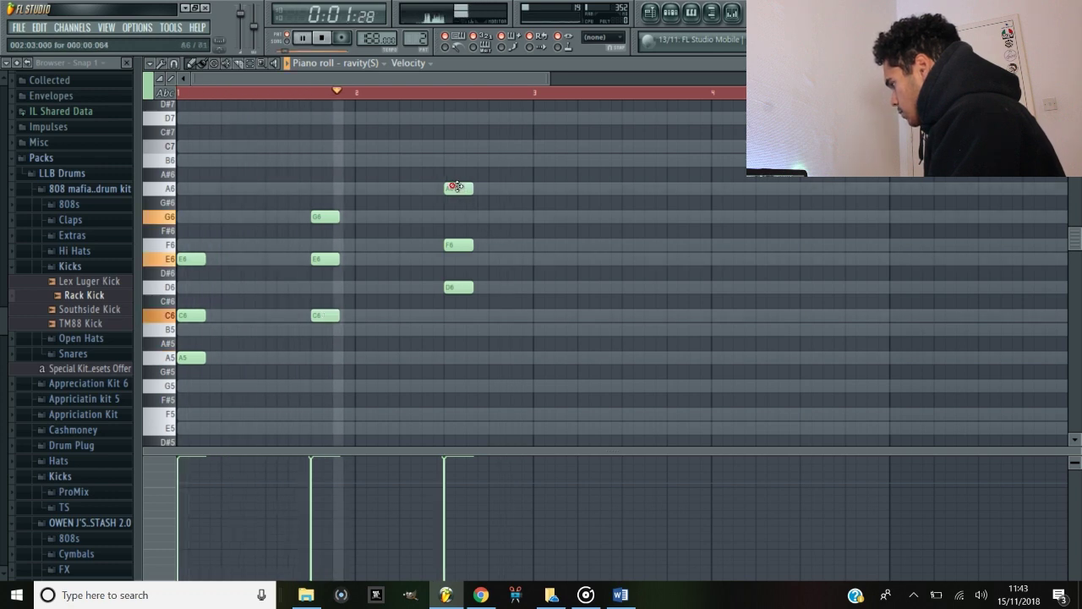
Delete the third chord in bar 2 and duplicate the remaining two chords to start at bar 3.
right_click(455, 188)
key(ctrl+a)
key(ctrl+b)
drag(548, 248, 546, 246)
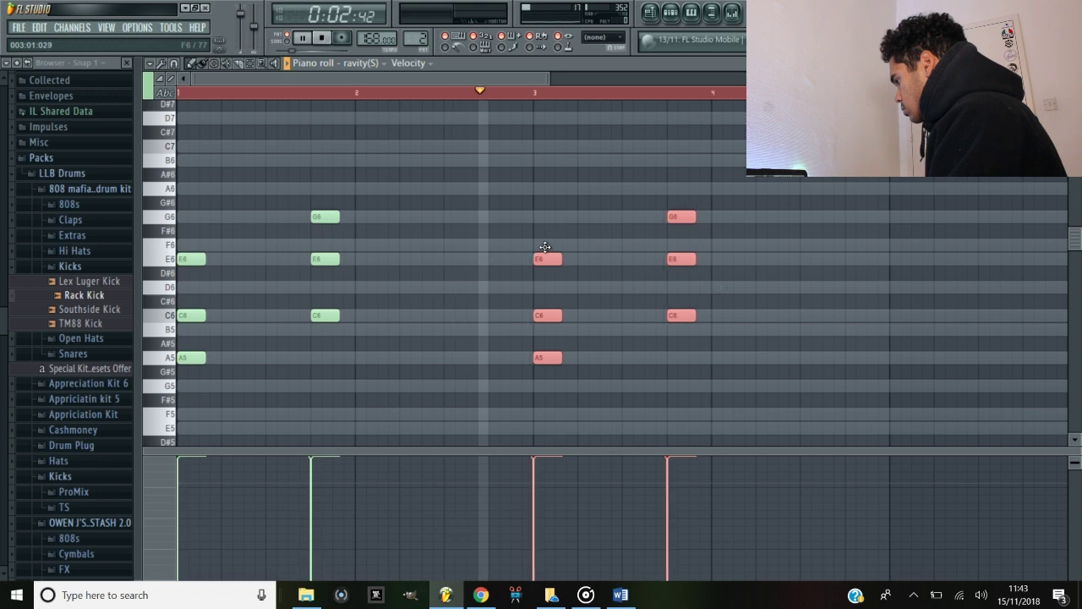
Move the chord on beat 4 of bar 3 up to E6, G6 and B6 and play it back.
key(ctrl+d)
key(space)
ctrl+drag(717, 209, 660, 327)
key(space)
drag(677, 318, 677, 258)
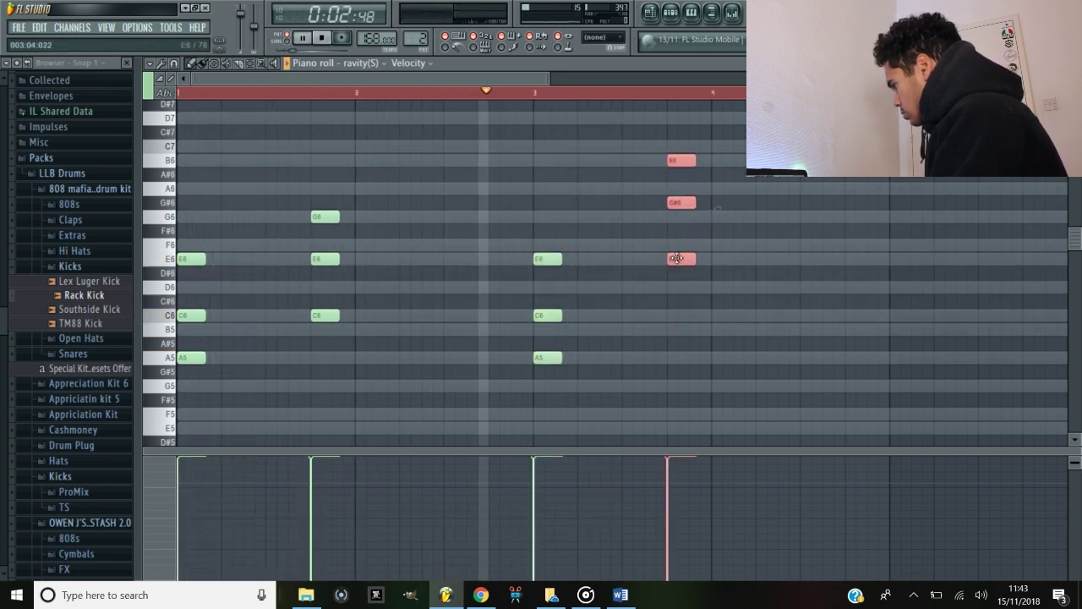
drag(681, 203, 681, 217)
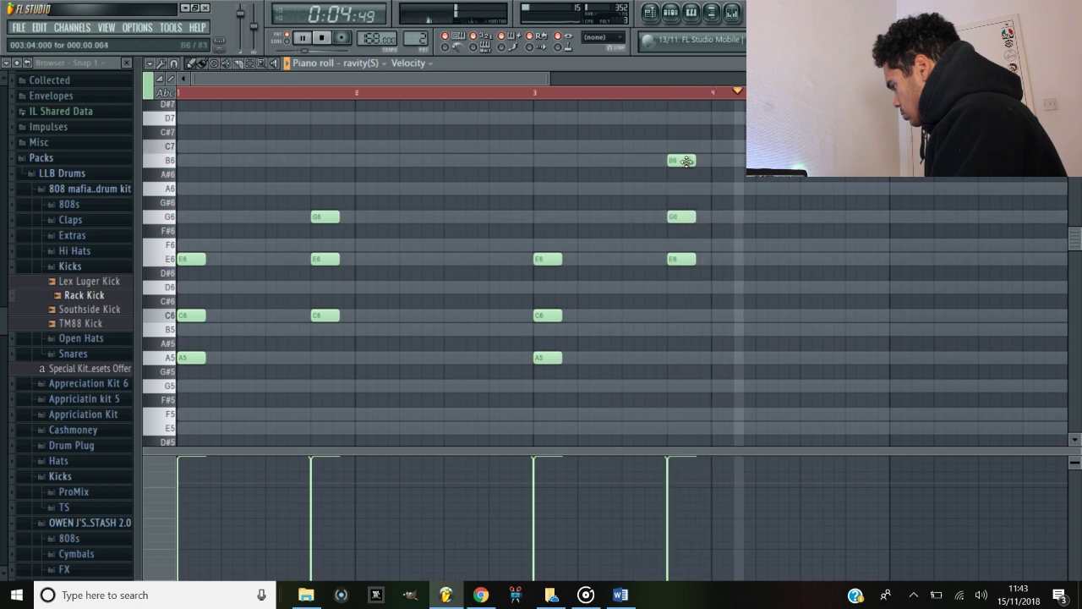
key(space)
Duplicate all four chords so that the copy starts at bar 5, and deselect them.
key(ctrl+a)
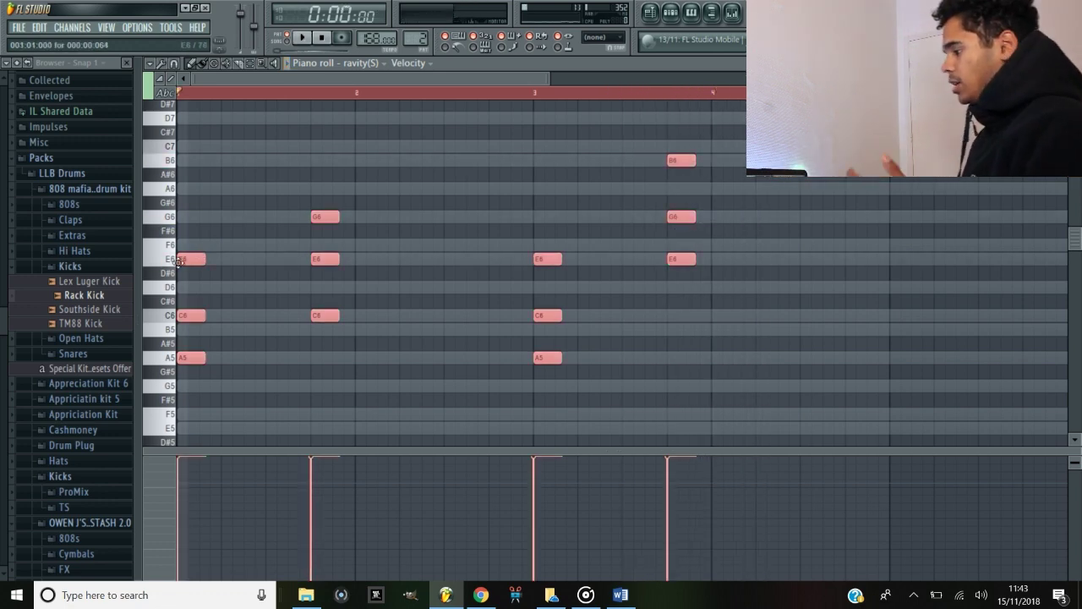
drag(181, 256, 898, 268)
click(846, 215)
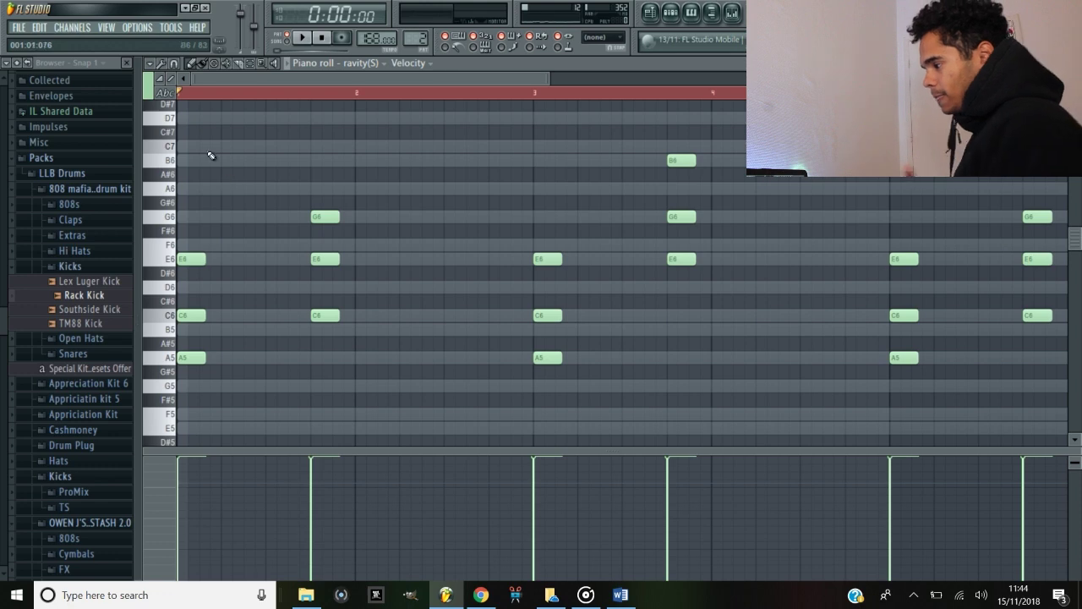
Add melody notes G6 on beat 2 and E7 on beat 3 of bar 1, and play them back.
key(space)
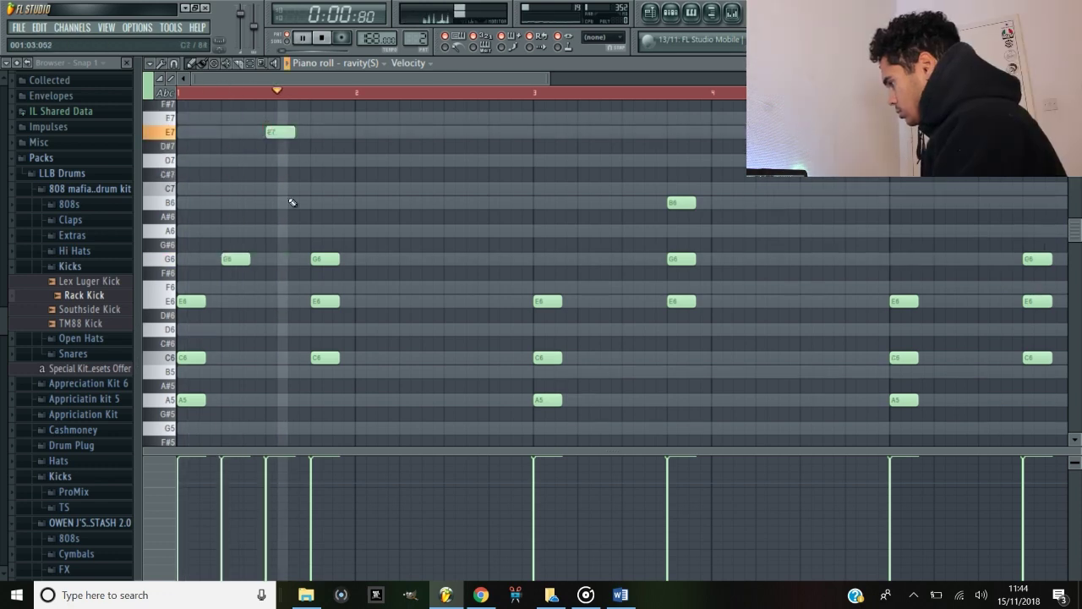
key(space)
key(space)
click(275, 206)
right_click(275, 206)
click(208, 204)
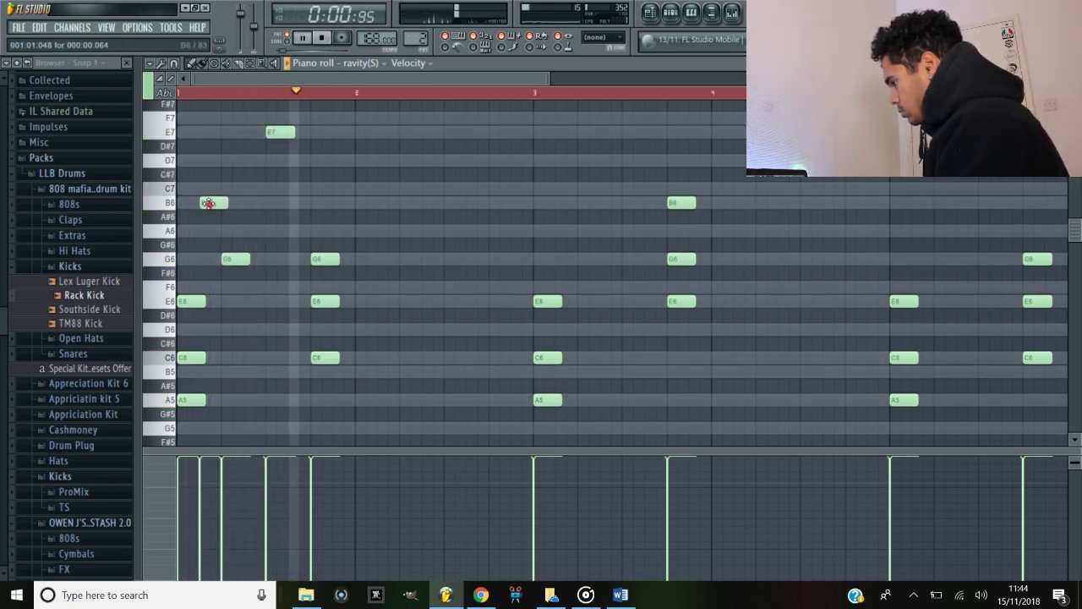
drag(212, 204, 212, 333)
key(space)
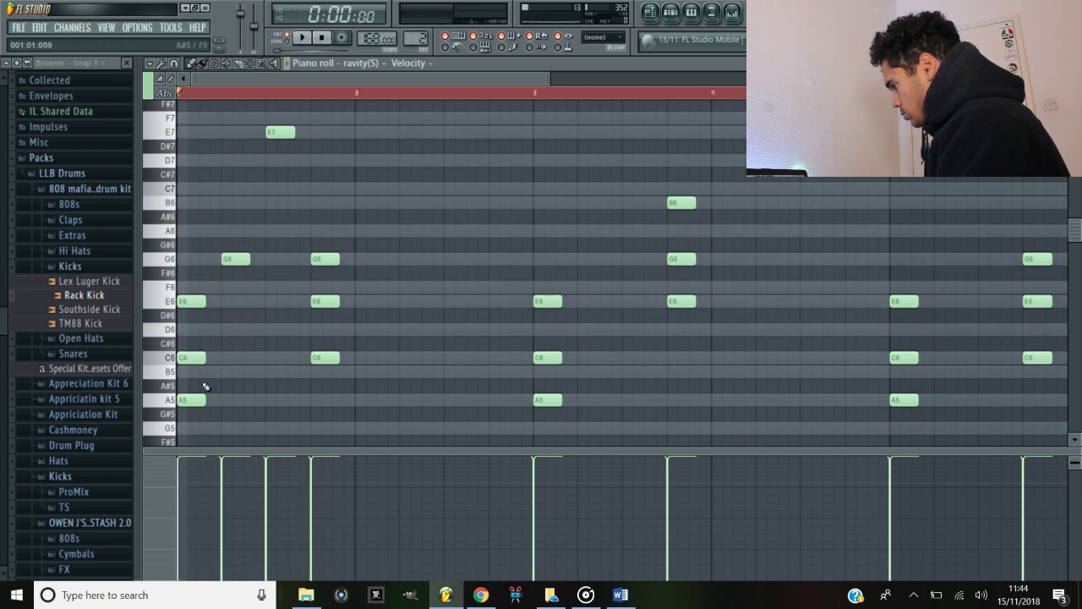
Add an A5 note half a beat after the first chord and an A6 note half a beat after E7, replaying the pattern.
key(space)
key(space)
mouse_move(217, 400)
mouse_down()
mouse_move(233, 401)
mouse_move(199, 399)
mouse_up()
key(space)
key(space)
key(space)
key(space)
key(space)
key(space)
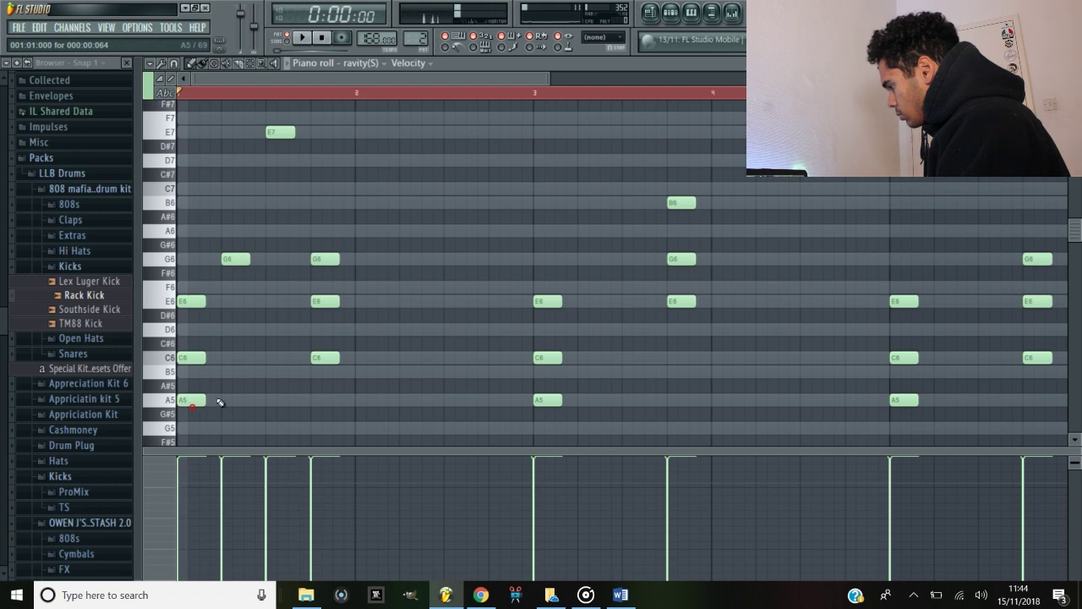
drag(201, 404, 199, 403)
key(space)
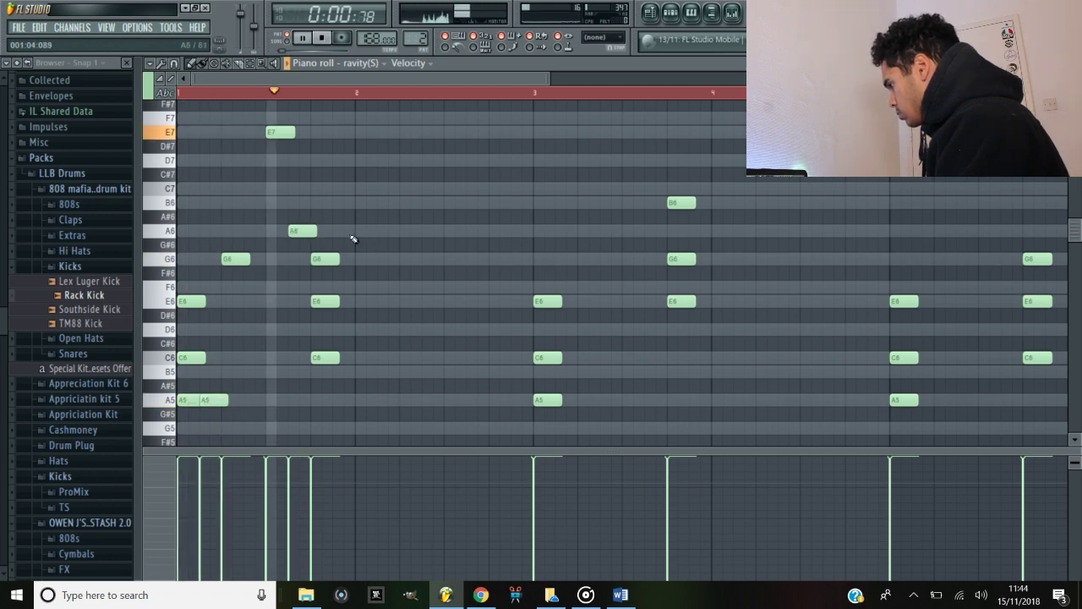
Add an E6 note between the G6 and E7 melody notes in bar 1 and replay the pattern.
key(space)
key(space)
drag(243, 244, 256, 308)
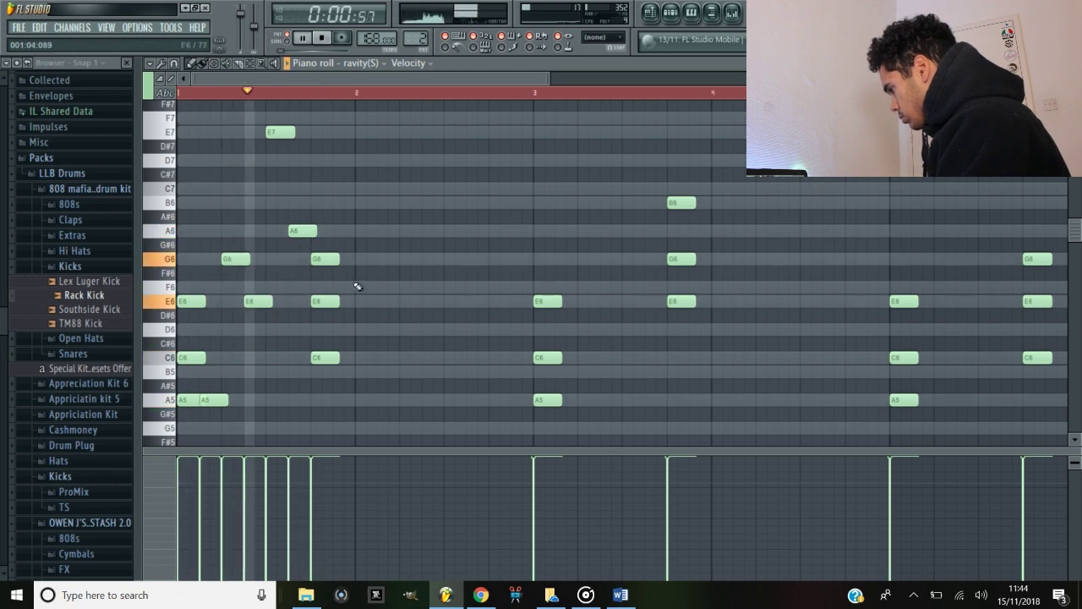
Continue the melody through bar 2 with the notes E6, G6, E6, A6 and C6.
click(357, 285)
drag(372, 285, 363, 258)
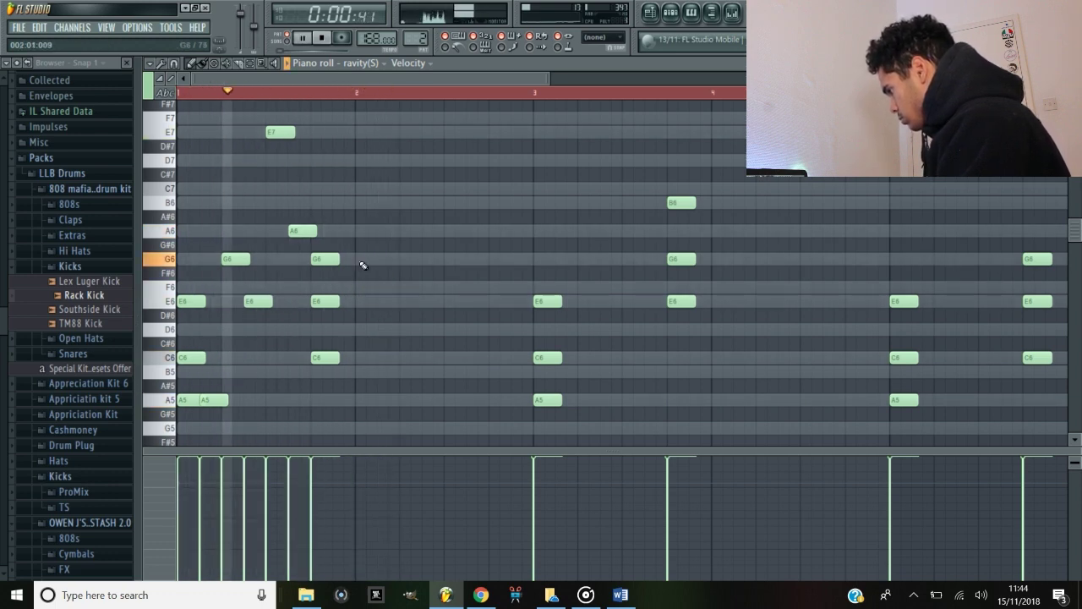
click(400, 284)
right_click(402, 286)
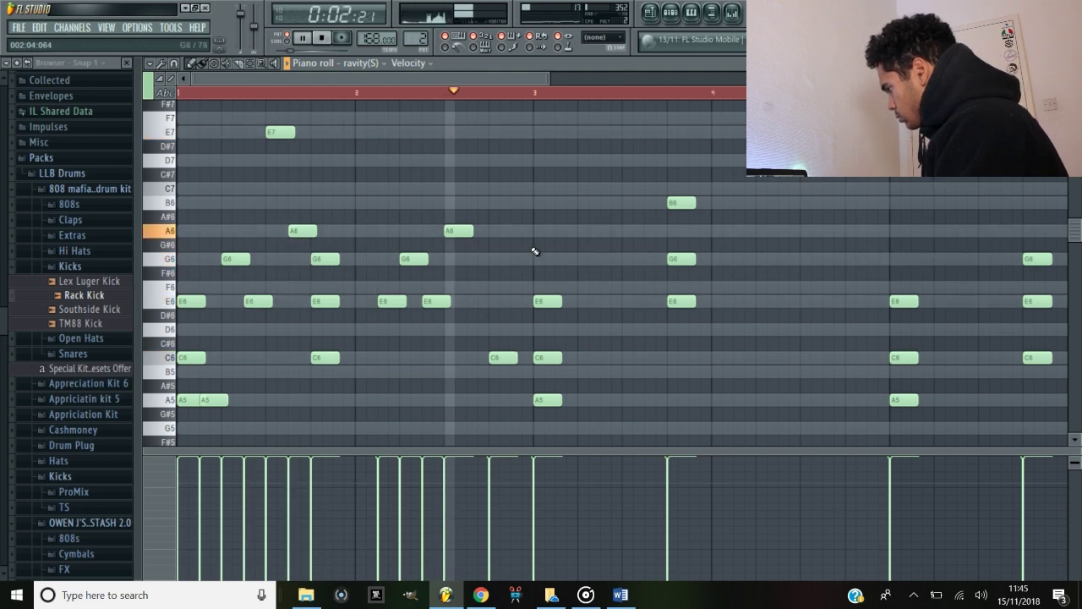
Play back the melody and delete all the chord notes from bar 3 onward.
click(669, 12)
key(space)
key(space)
drag(511, 80, 553, 78)
click(670, 13)
key(space)
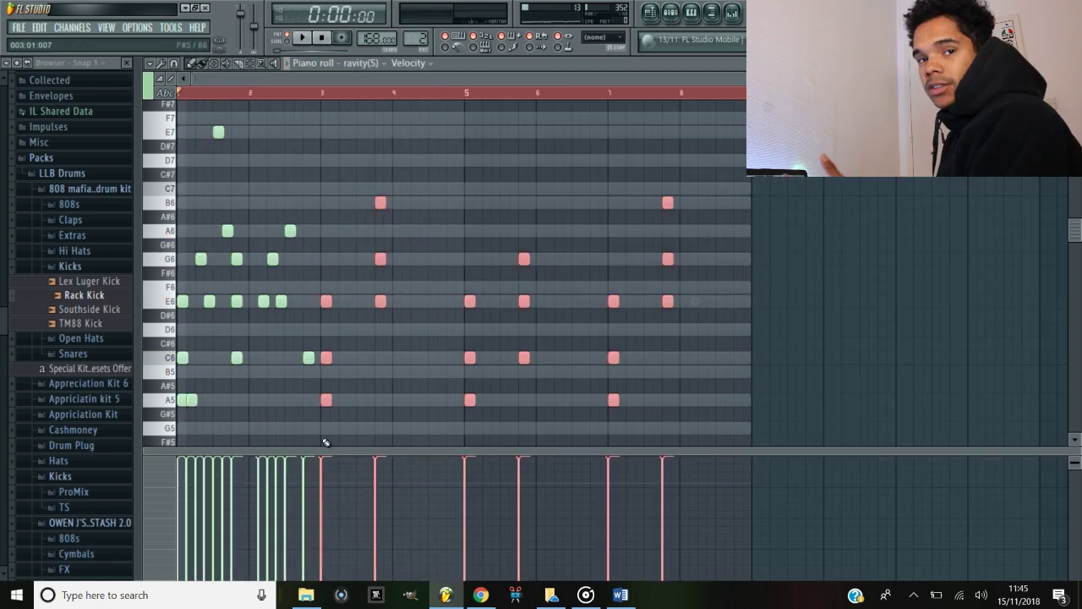
key(Delete)
Duplicate the two-bar melody to start at bar 3 and lower the copied E7 note to C7.
key(ctrl+a)
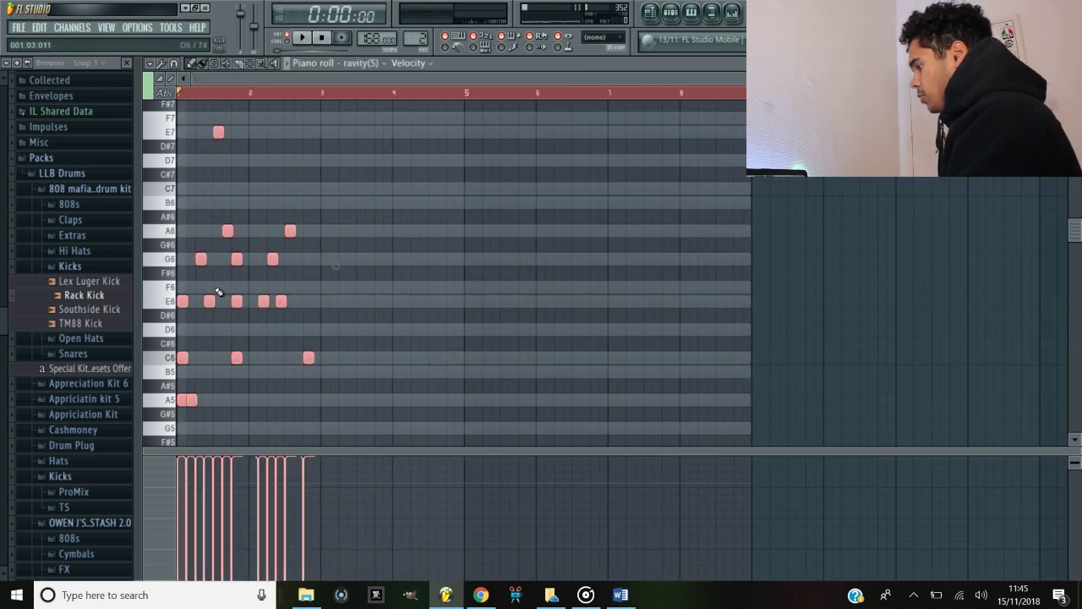
drag(198, 257, 342, 280)
scroll(612, 324, up, 3)
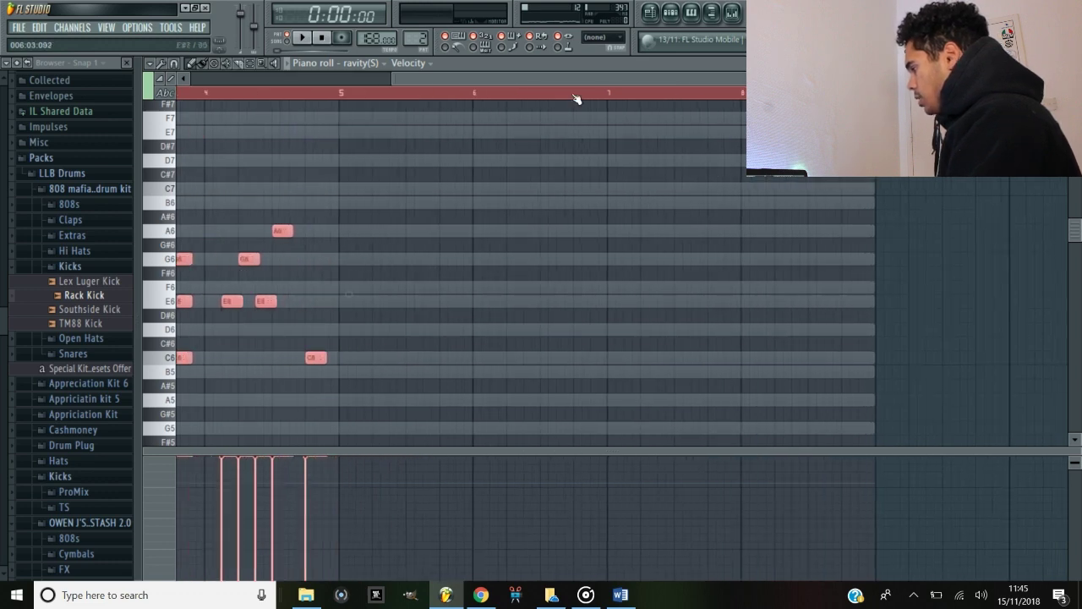
drag(559, 76, 406, 68)
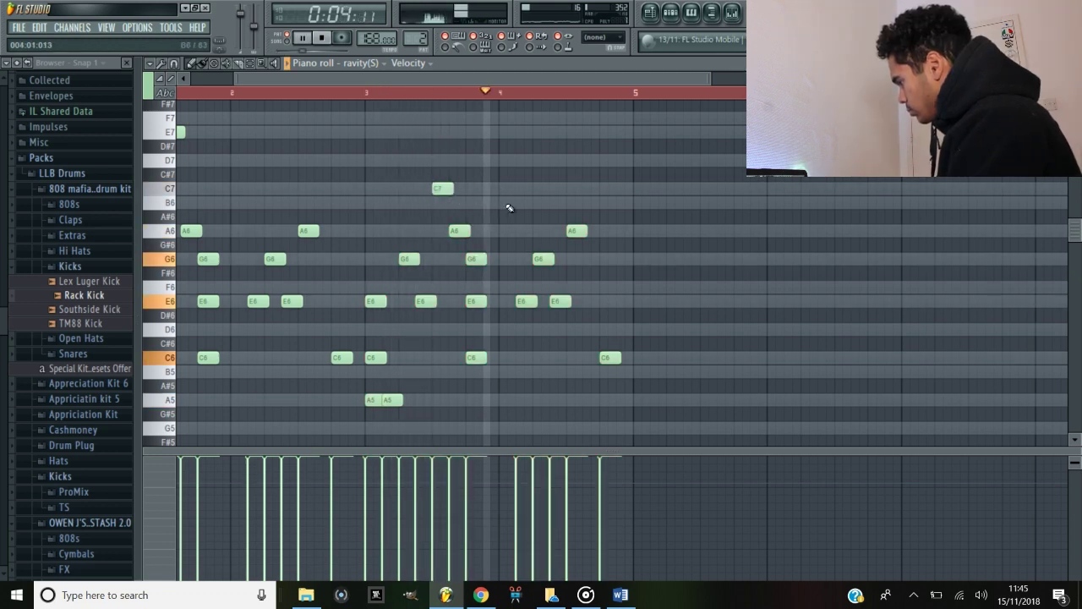
Remove the A6 note after C7 in bar 3 and add an A5 note half a beat after beat 4, replaying the pattern.
key(space)
key(space)
right_click(460, 233)
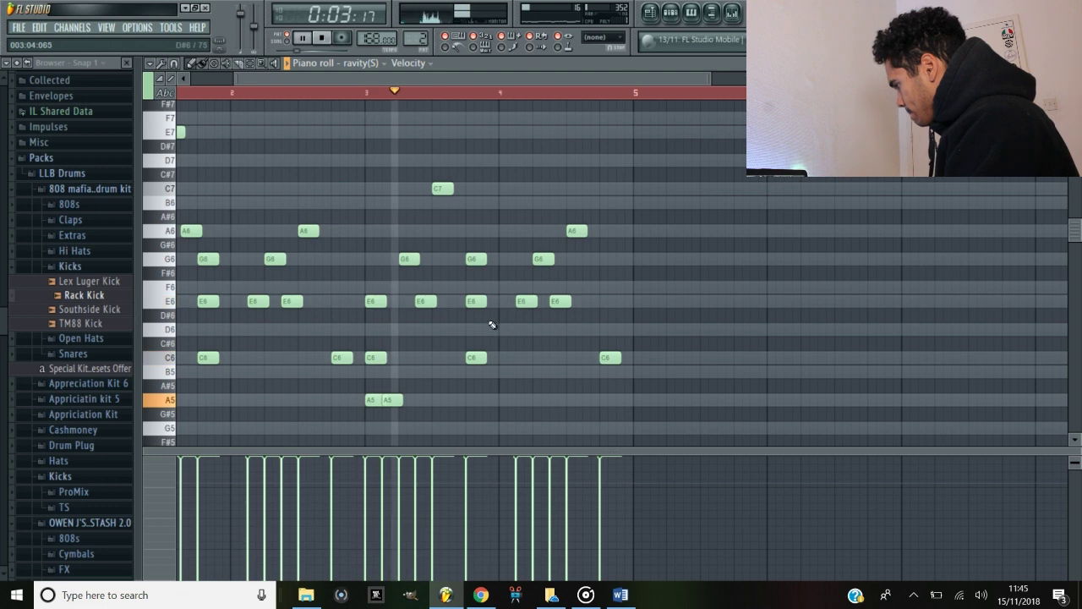
key(space)
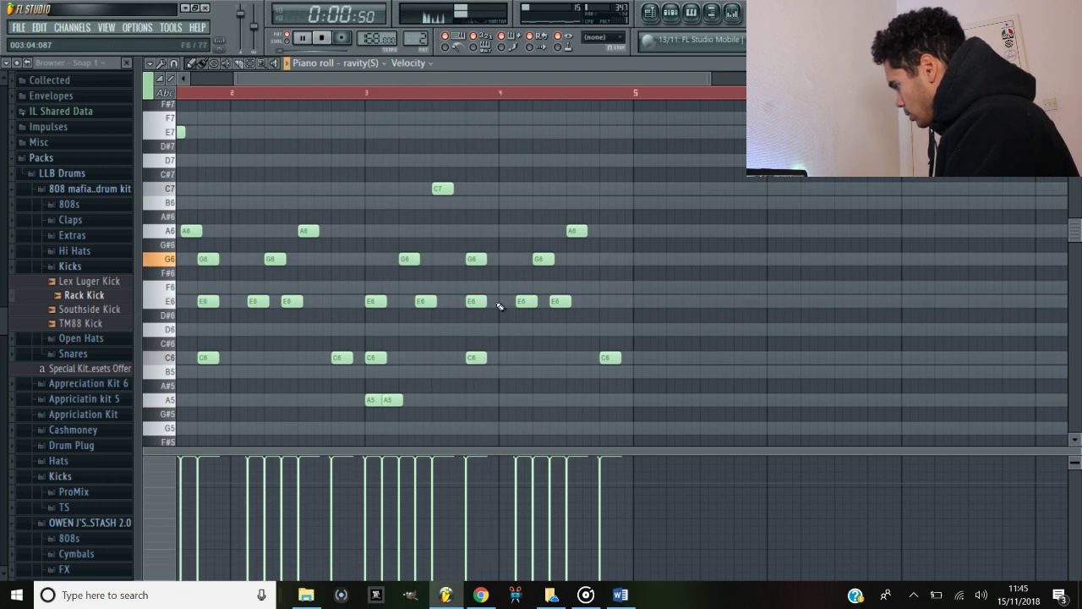
click(489, 399)
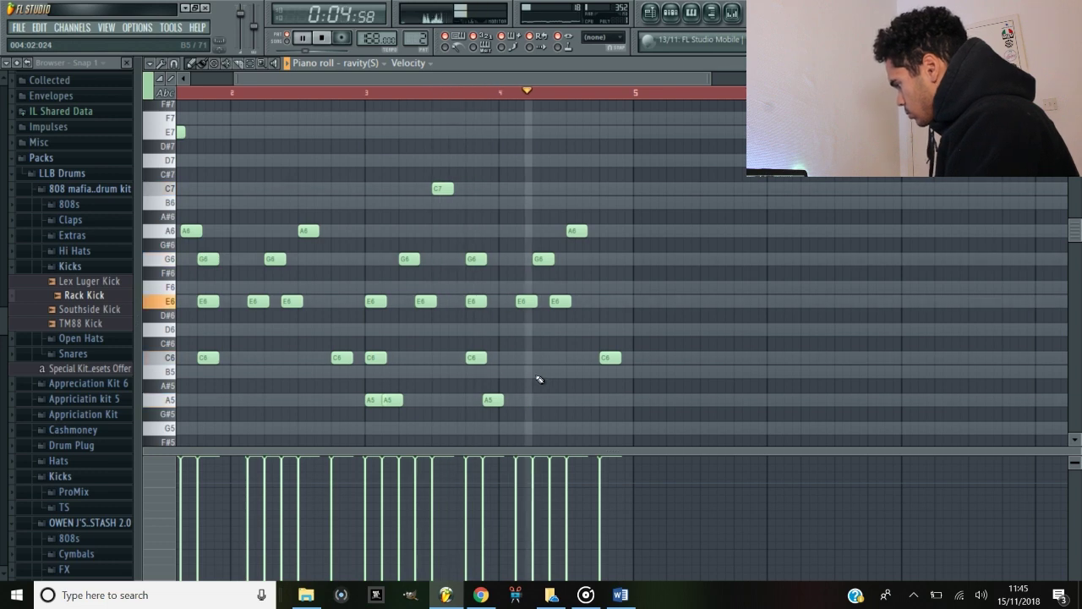
Play back the melody and duplicate the whole four-bar pattern to continue from bar 5.
key(space)
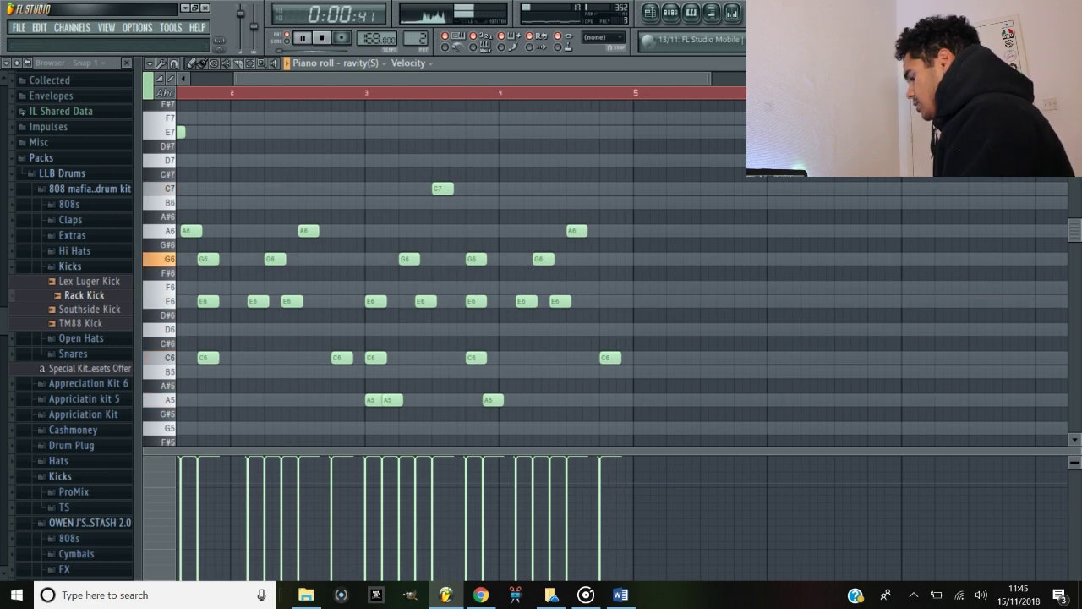
key(space)
key(ctrl+a)
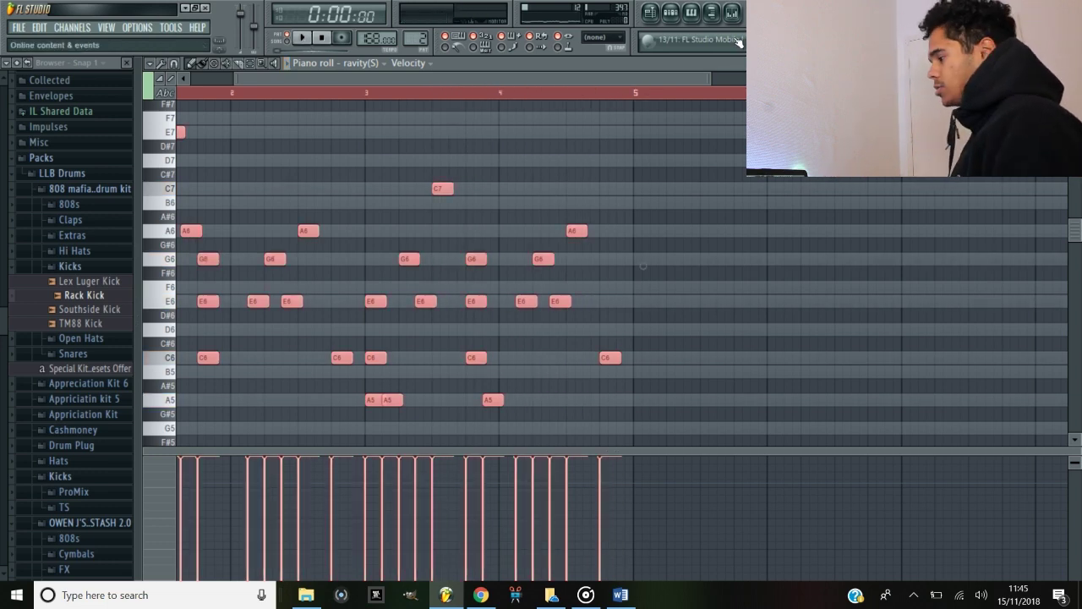
drag(567, 77, 625, 85)
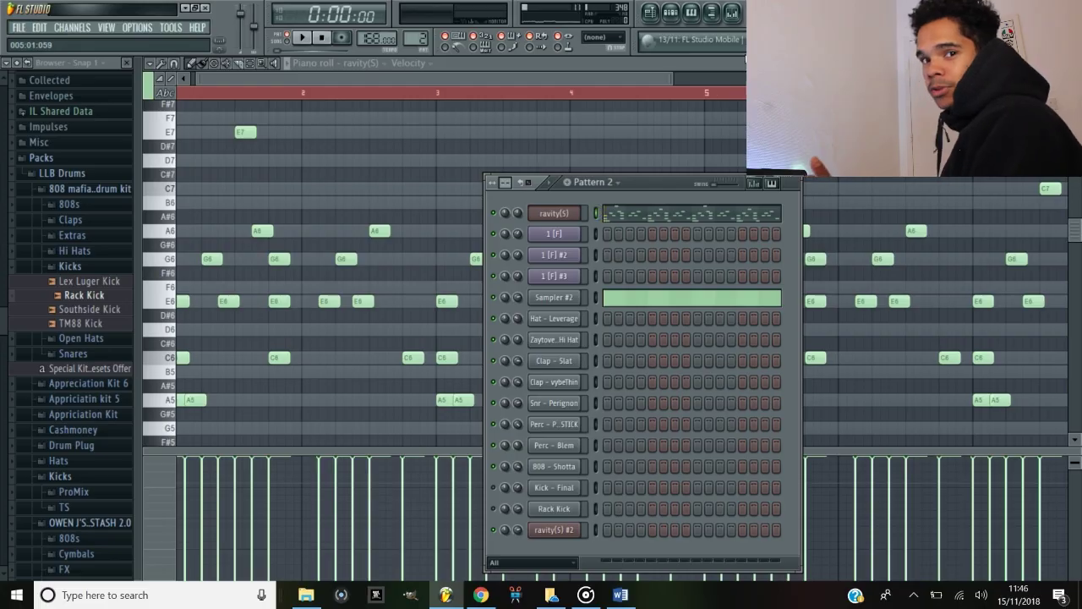
Route ravity(S) to mixer insert 3 and audition it through Gross Beat with the 1/2 Speed time preset.
click(740, 14)
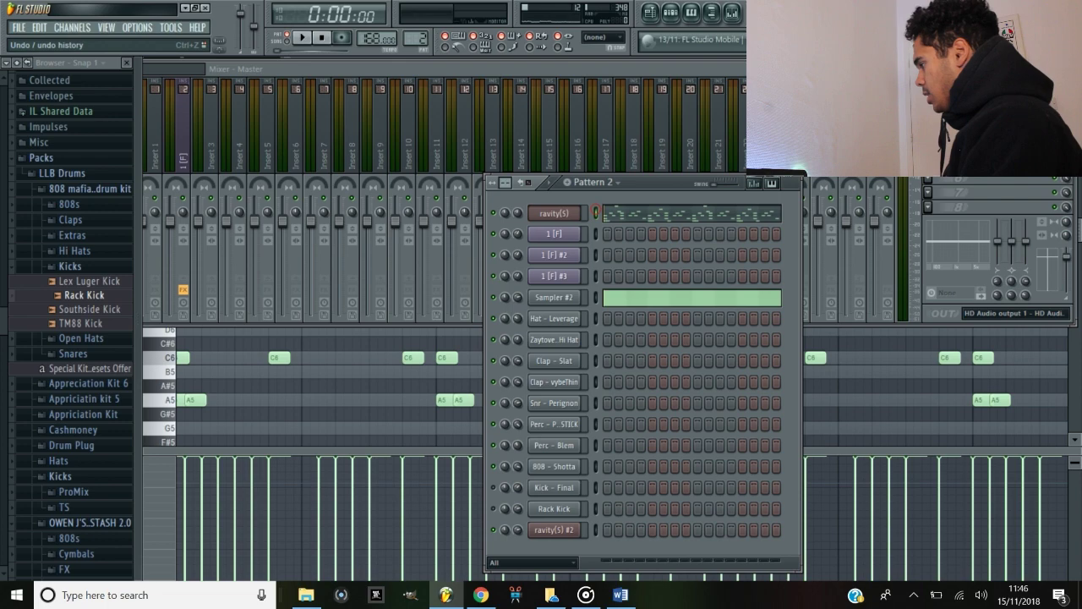
click(732, 12)
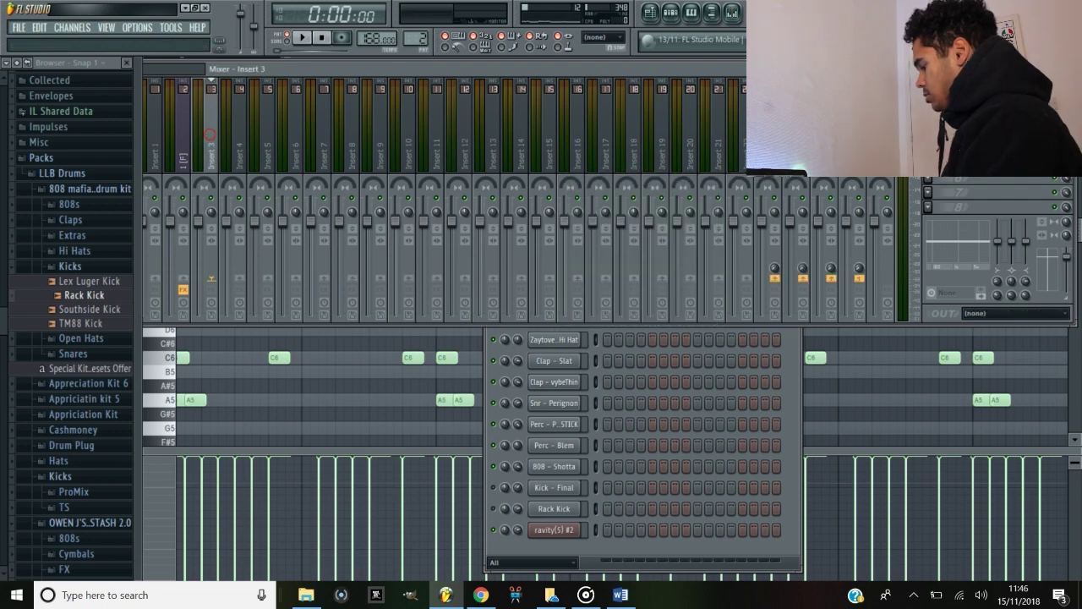
click(990, 180)
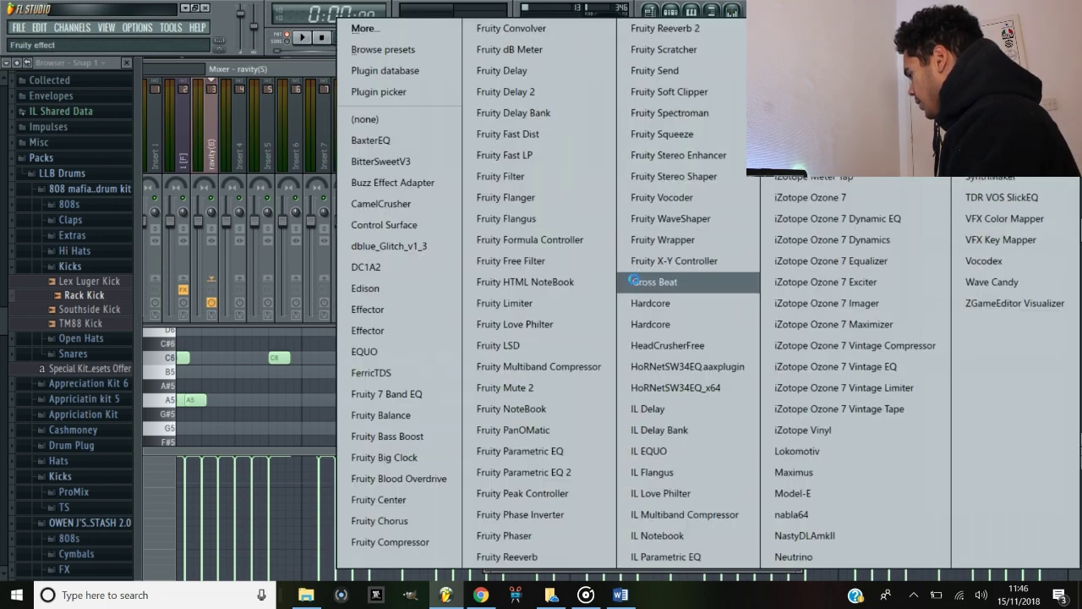
click(640, 211)
click(269, 326)
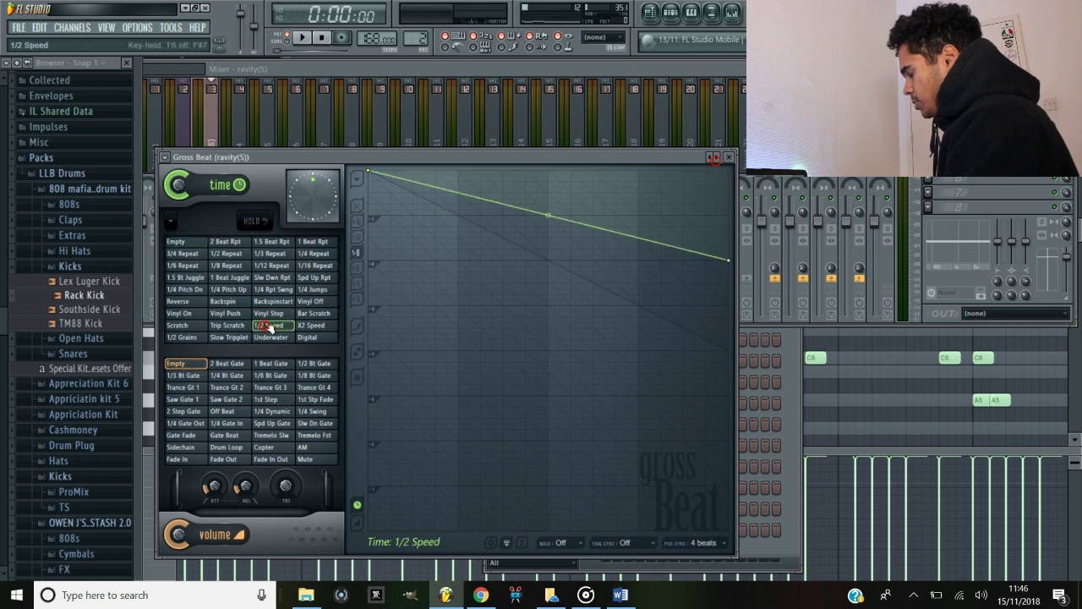
key(space)
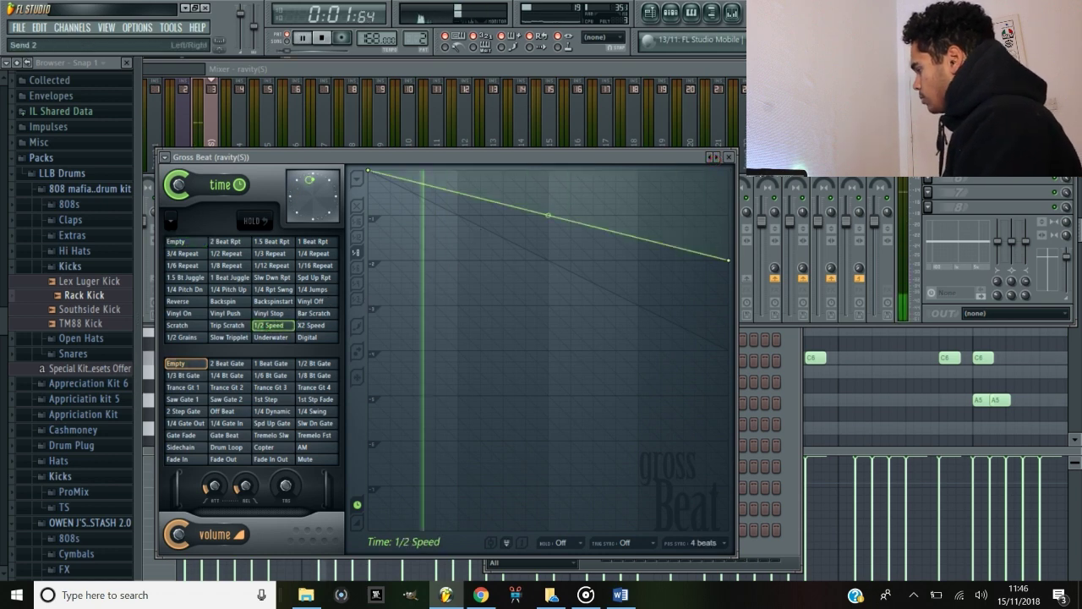
Place Pattern 2 at the start of playlist track 7 and mute tracks 1 and 2.
click(650, 11)
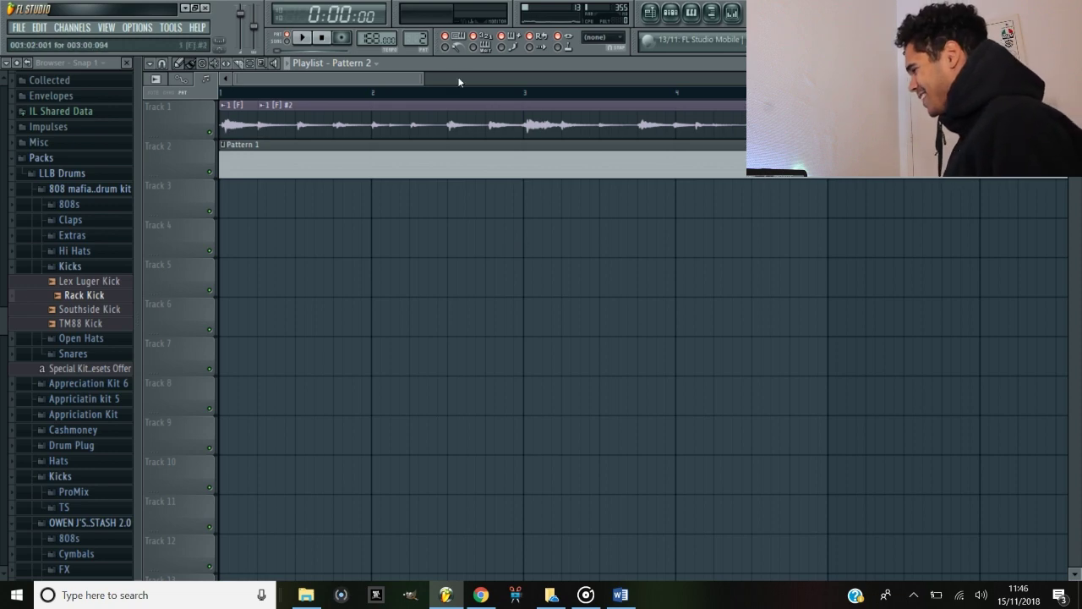
click(272, 360)
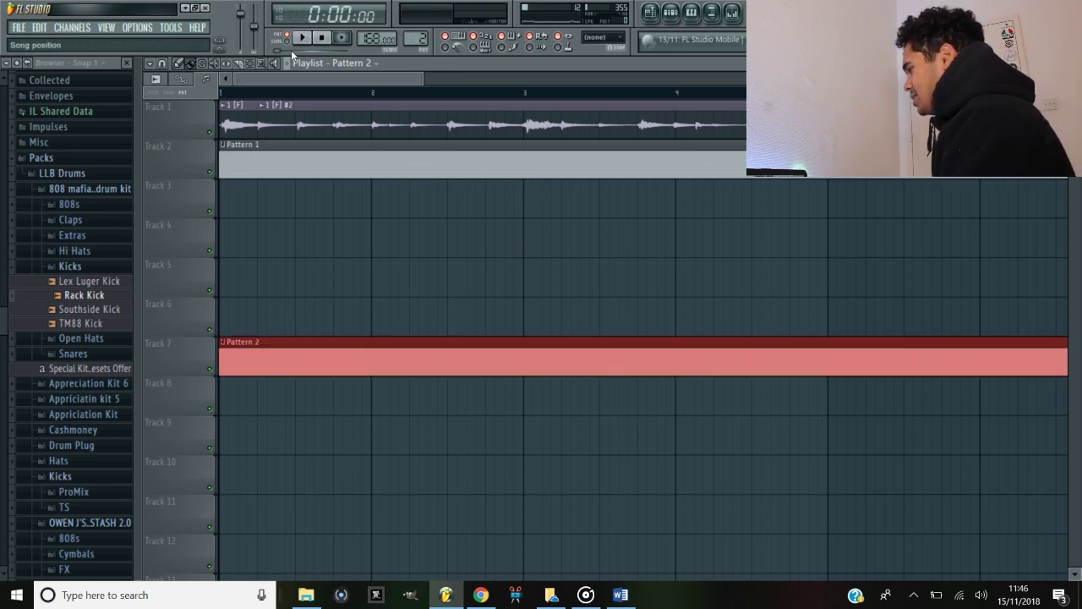
click(209, 172)
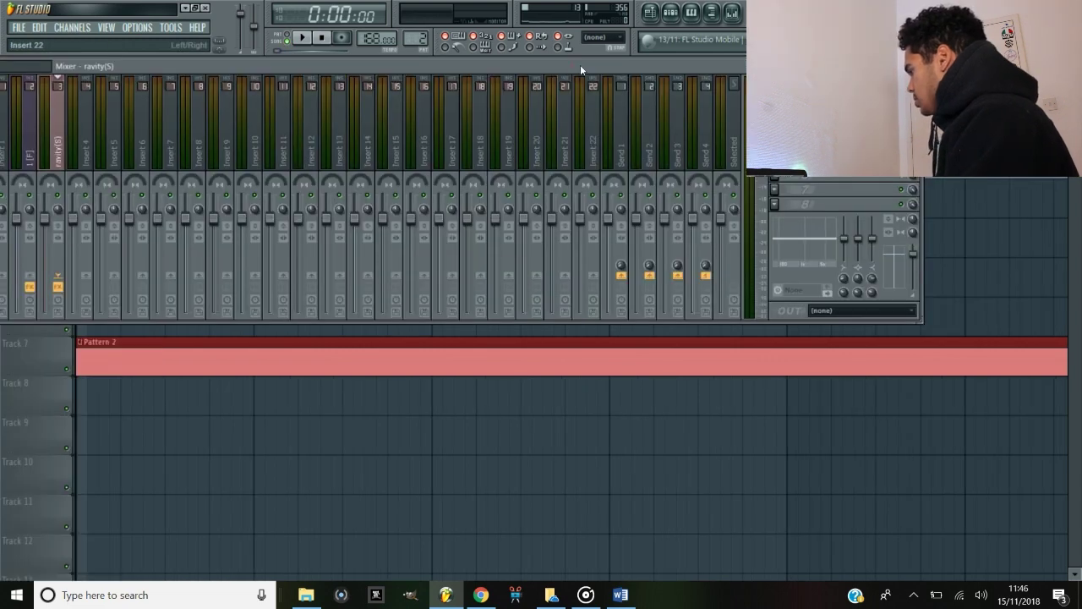
Create an automation clip for the mix level of Gross Beat on the ravity(S) insert and show it in the playlist.
drag(580, 65, 602, 66)
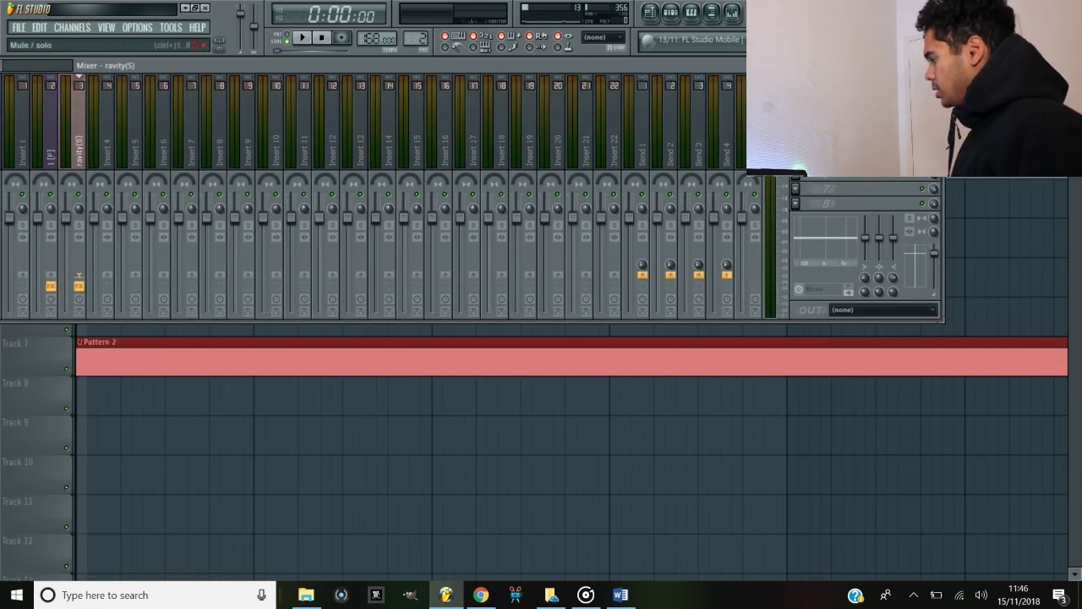
right_click(933, 100)
click(983, 227)
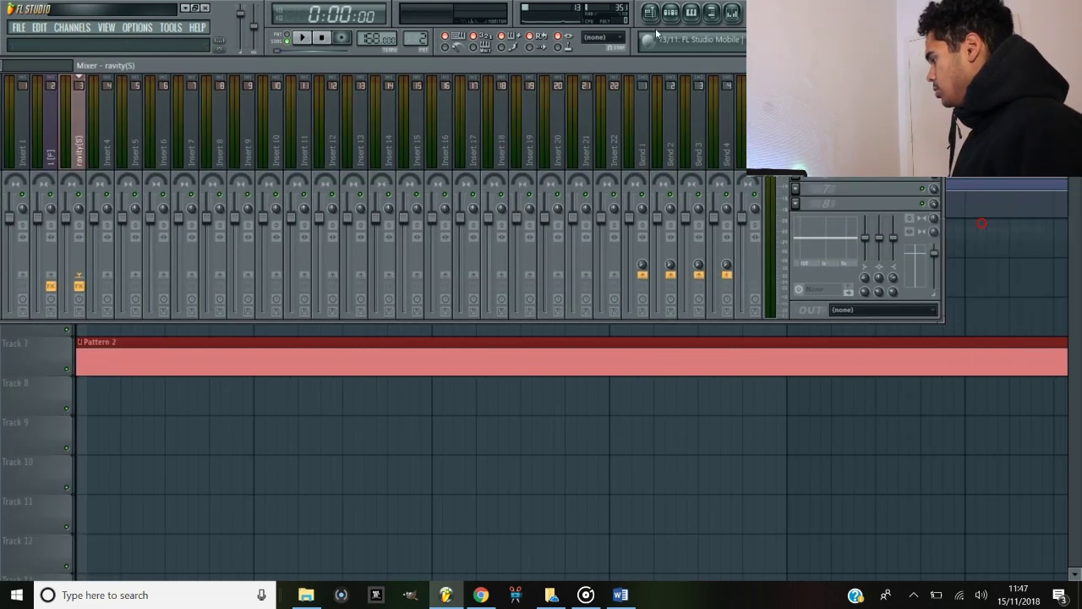
click(657, 12)
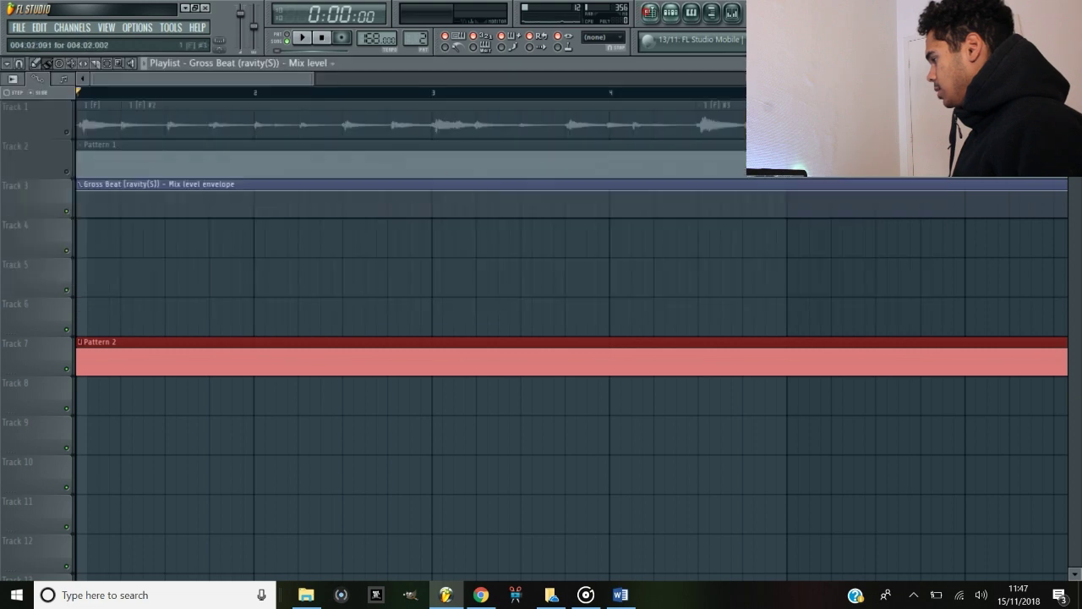
Lower the mix level envelope's start point, dip it to a low point at bar 3 and raise it towards bar 5.
click(82, 191)
drag(81, 193, 80, 205)
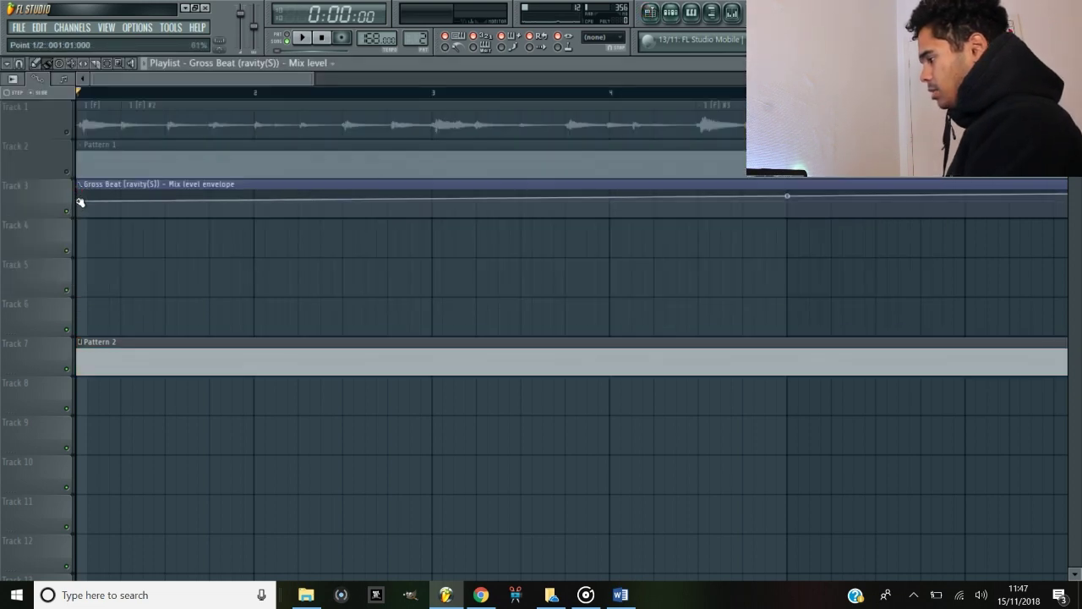
right_click(298, 204)
drag(299, 205, 390, 216)
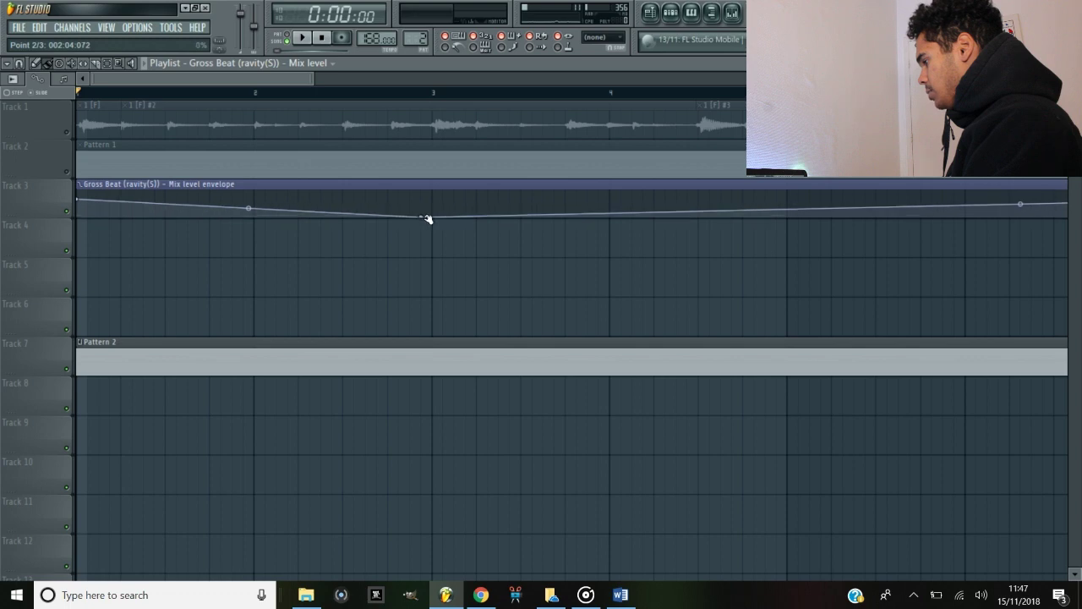
right_click(531, 194)
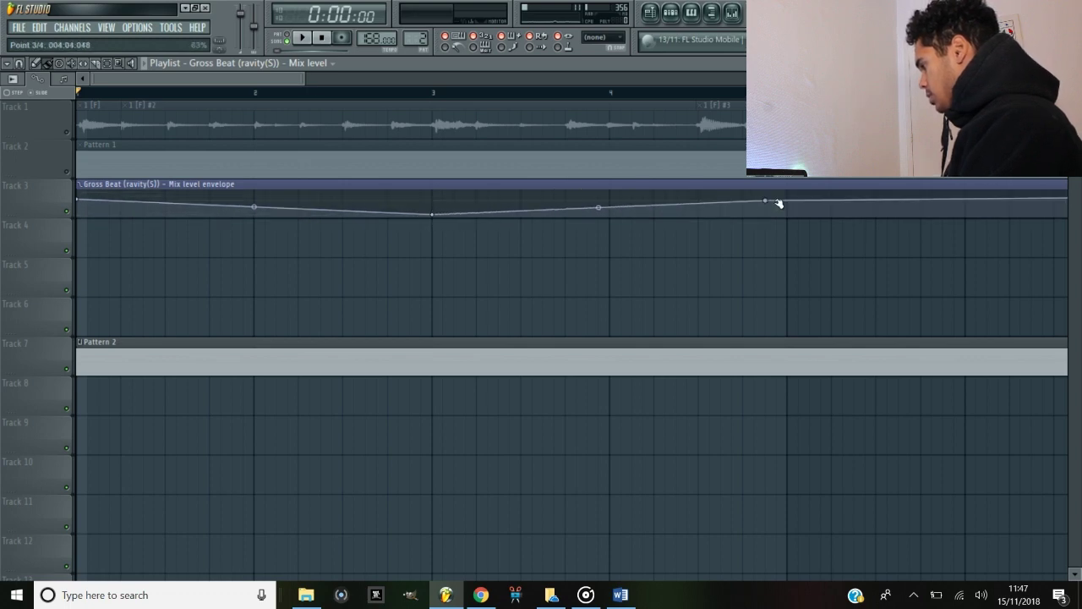
Repeat the envelope's dip at bar 7, peak it at bar 9 and end the automation clip there.
drag(297, 74, 556, 78)
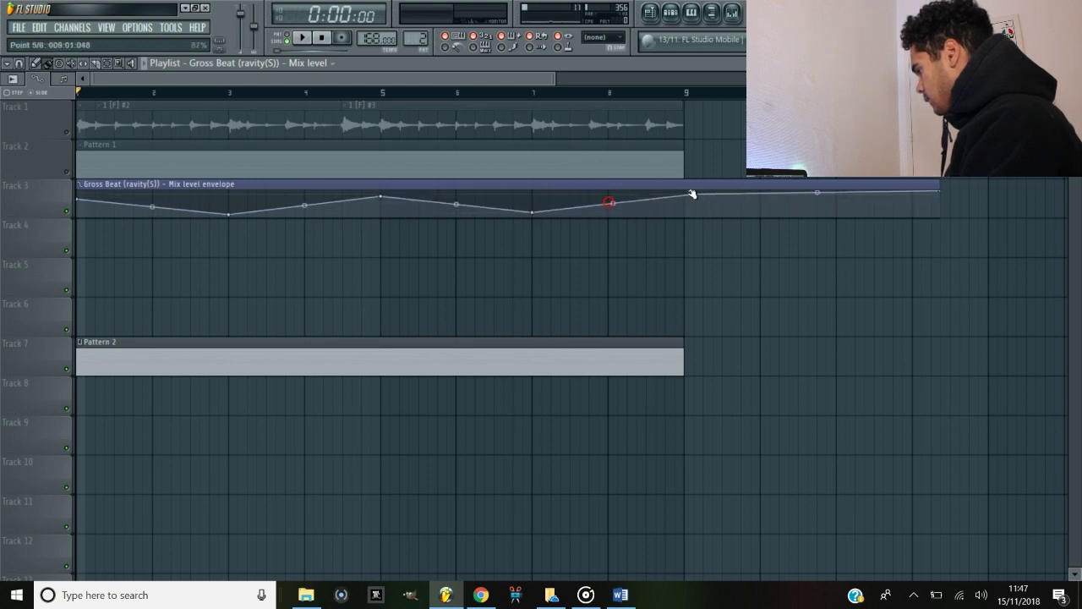
right_click(934, 196)
click(951, 218)
Play back the song and raise the start and low points of the Gross Beat mix level envelope.
key(space)
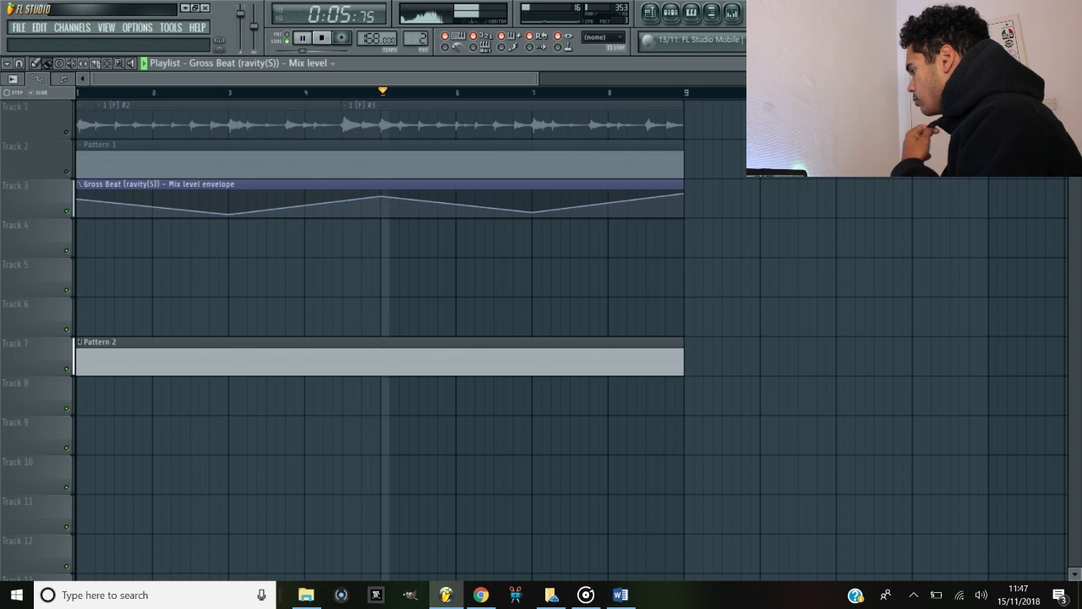
click(671, 15)
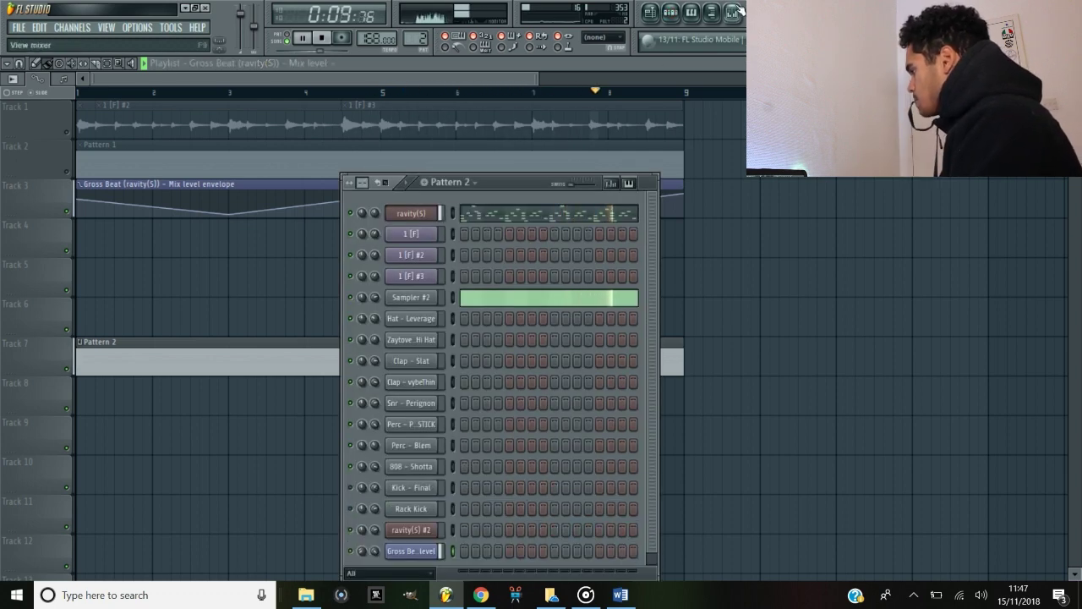
click(78, 190)
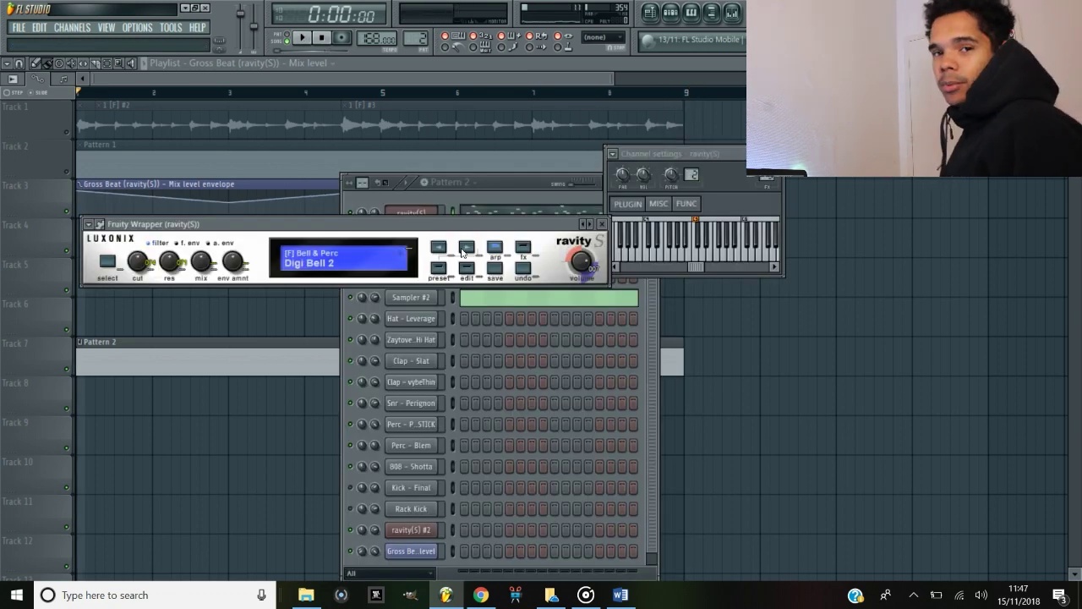
Audition ravity(S) Bell & Perc presets during playback and switch the sound to Digi Vibe 1.
key(space)
click(468, 249)
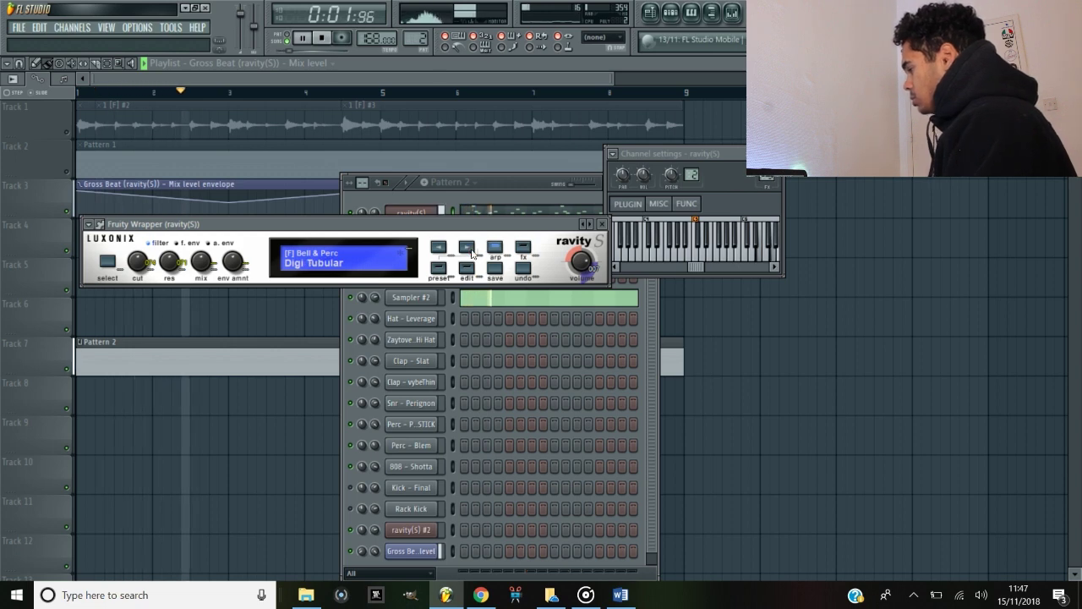
click(470, 251)
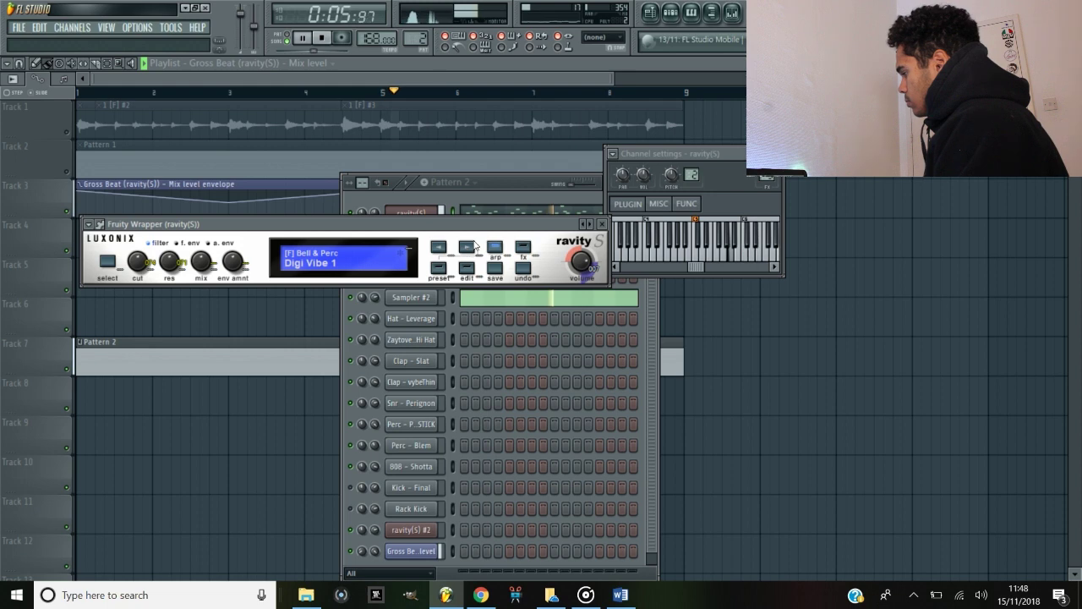
click(520, 180)
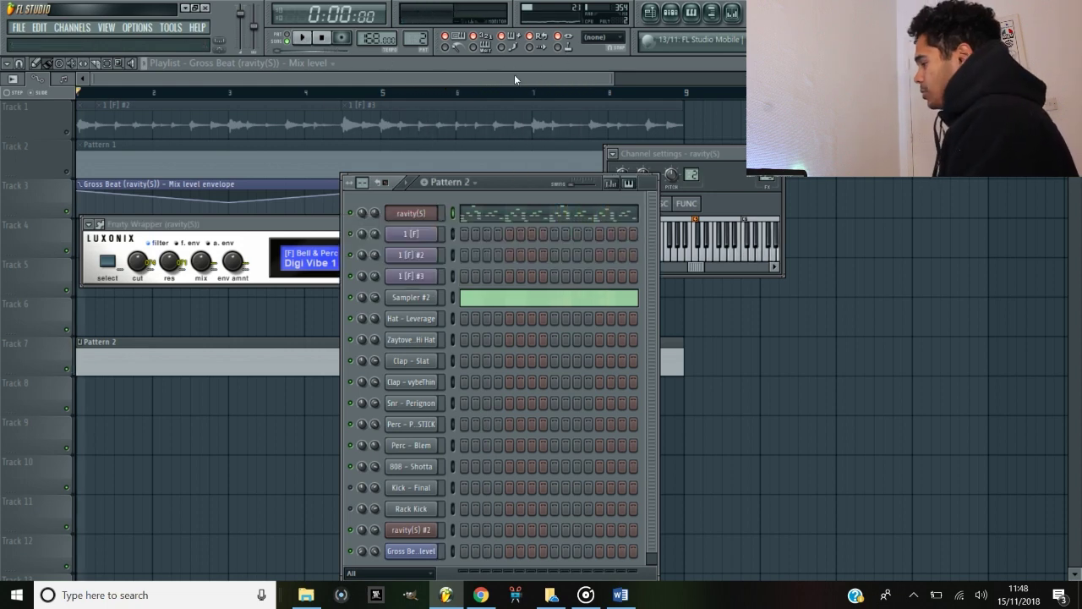
Close the open plugin windows, set the tempo to 150 and replay the song with the step sequencer open.
key(F12)
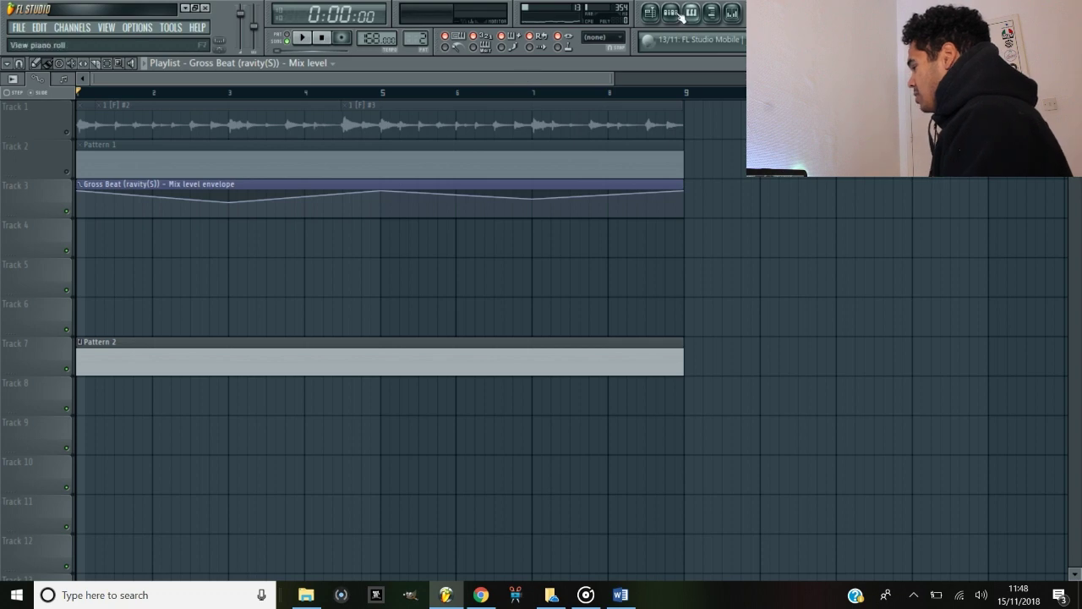
key(space)
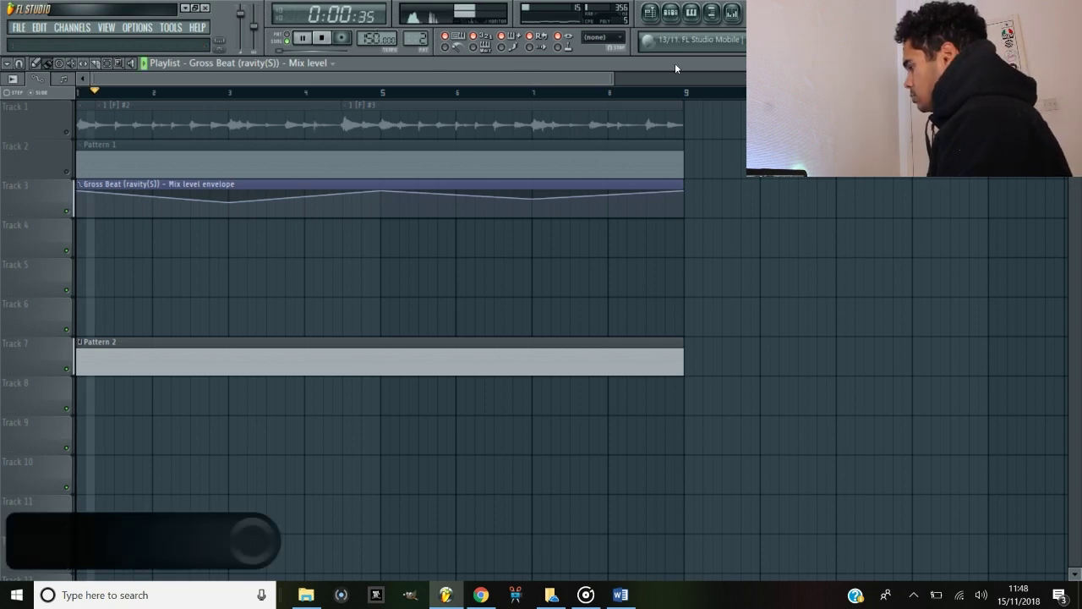
click(673, 15)
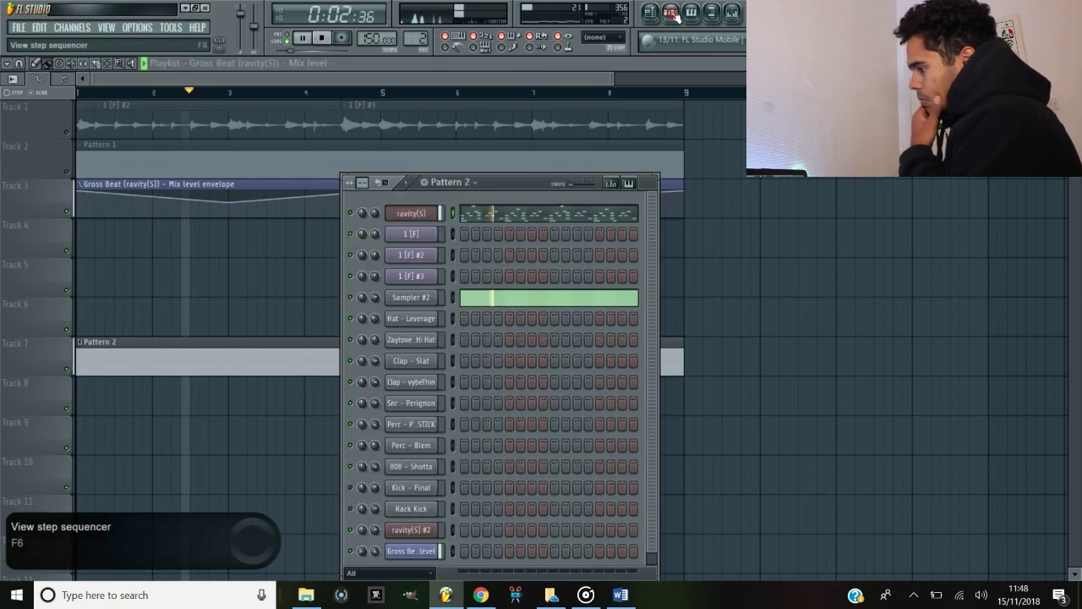